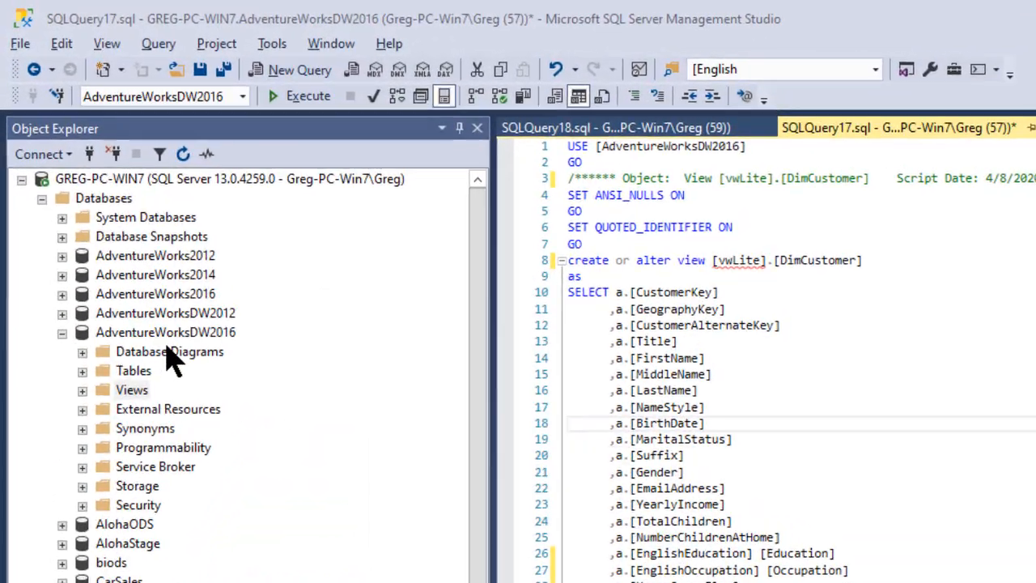
Expand the Views folder of the AdventureWorksDW2016 database
click(88, 170)
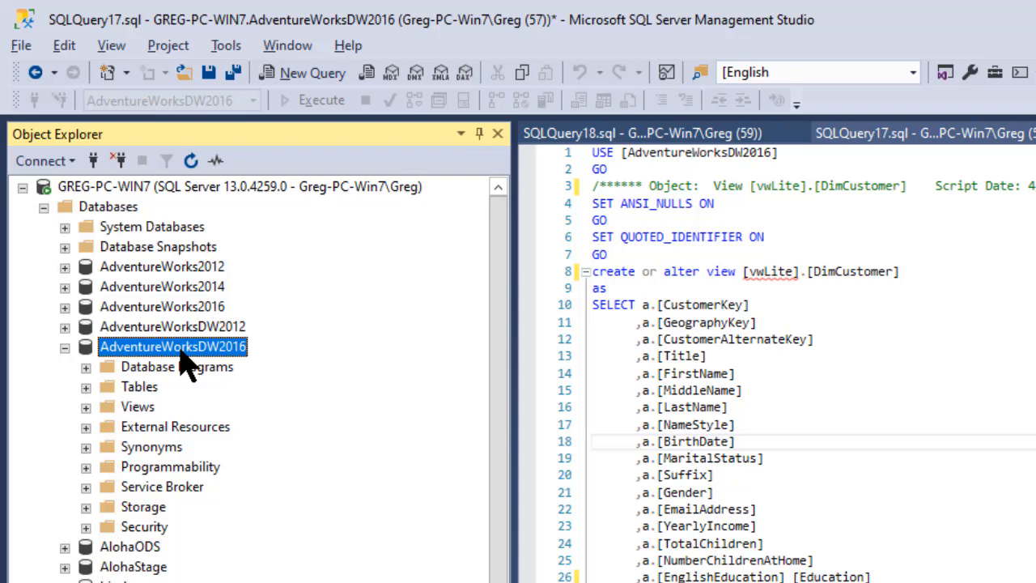
click(122, 408)
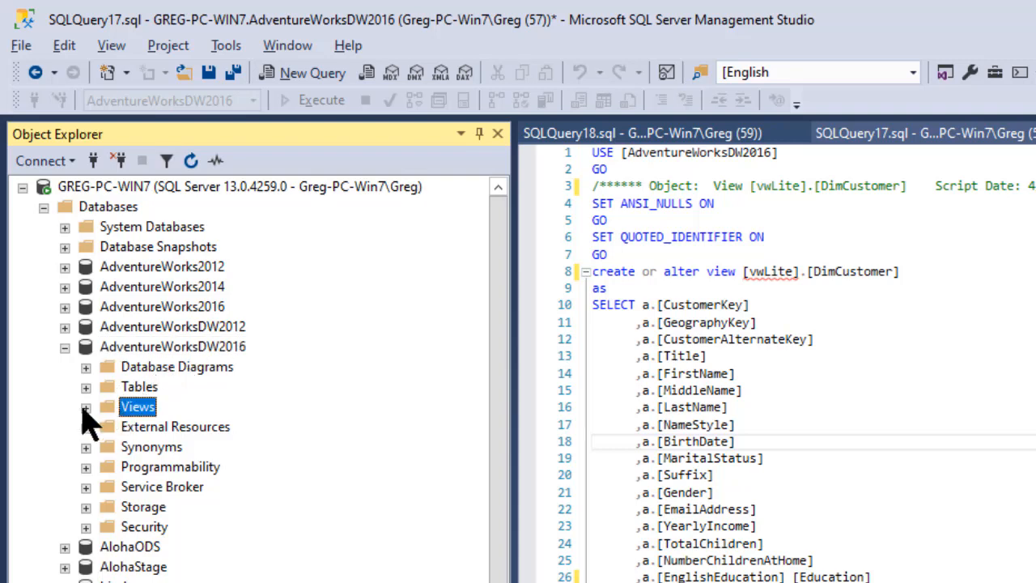
click(86, 408)
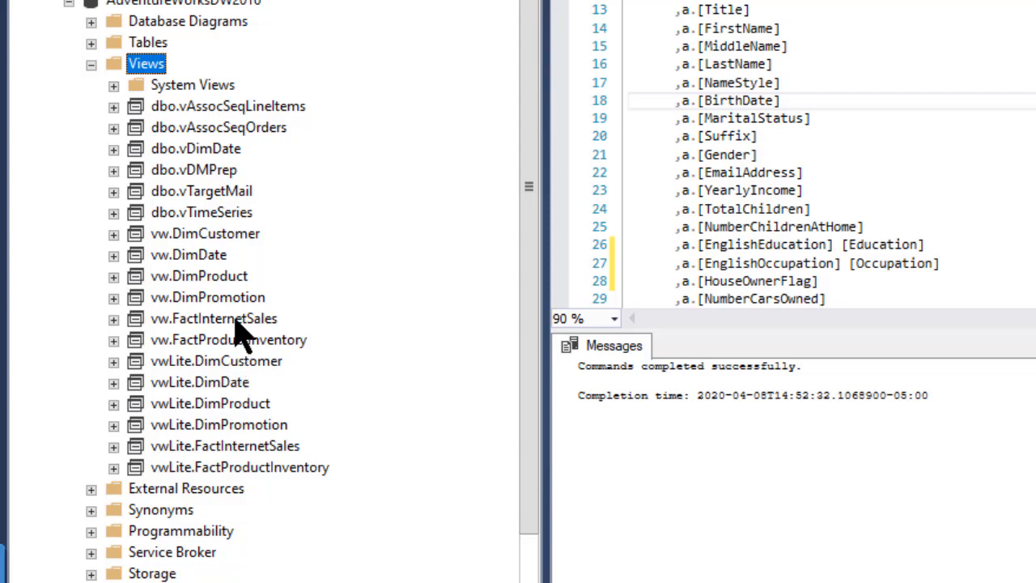
Review the vwLite dimension and fact views in AdventureWorksDW2016, comparing vwLite.DimCustomer with vw.DimCustomer
click(188, 370)
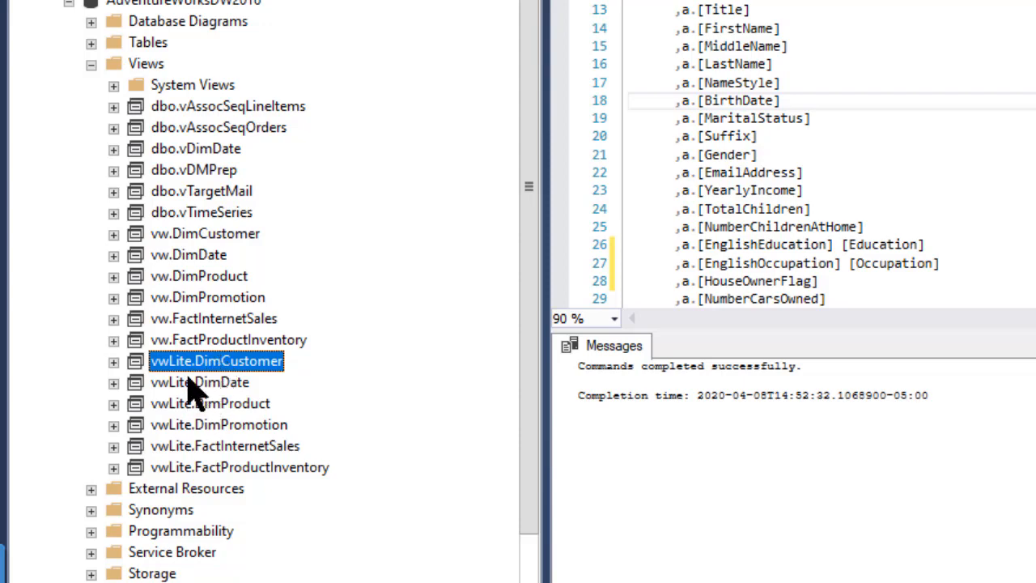
click(170, 234)
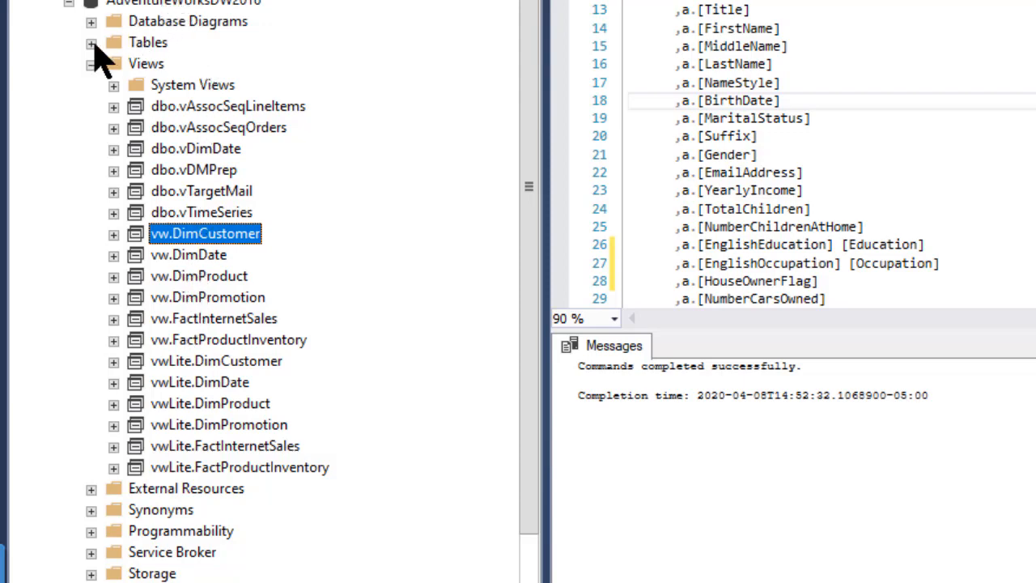
click(209, 364)
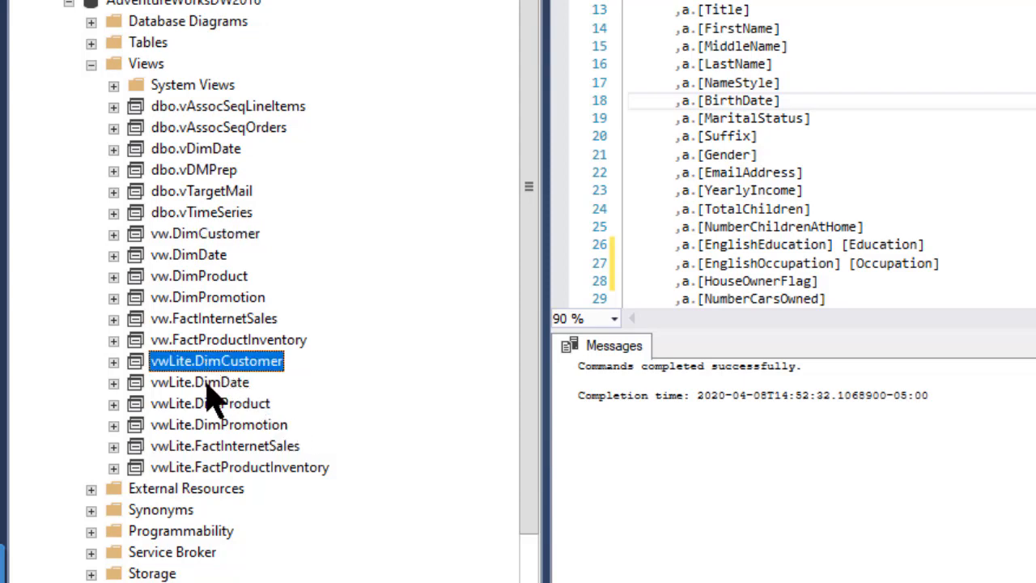
click(208, 384)
click(212, 406)
click(222, 427)
click(222, 449)
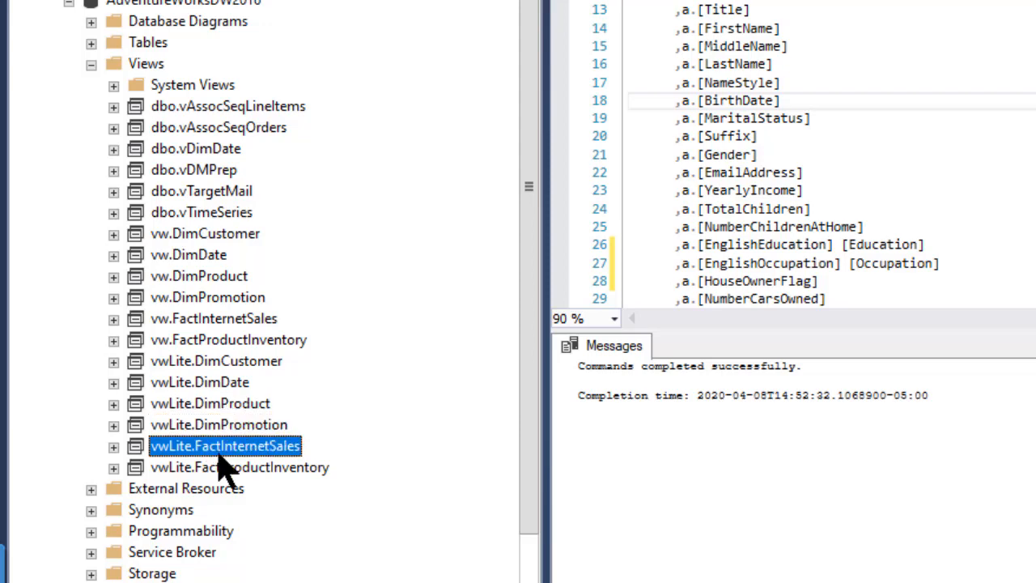
click(230, 469)
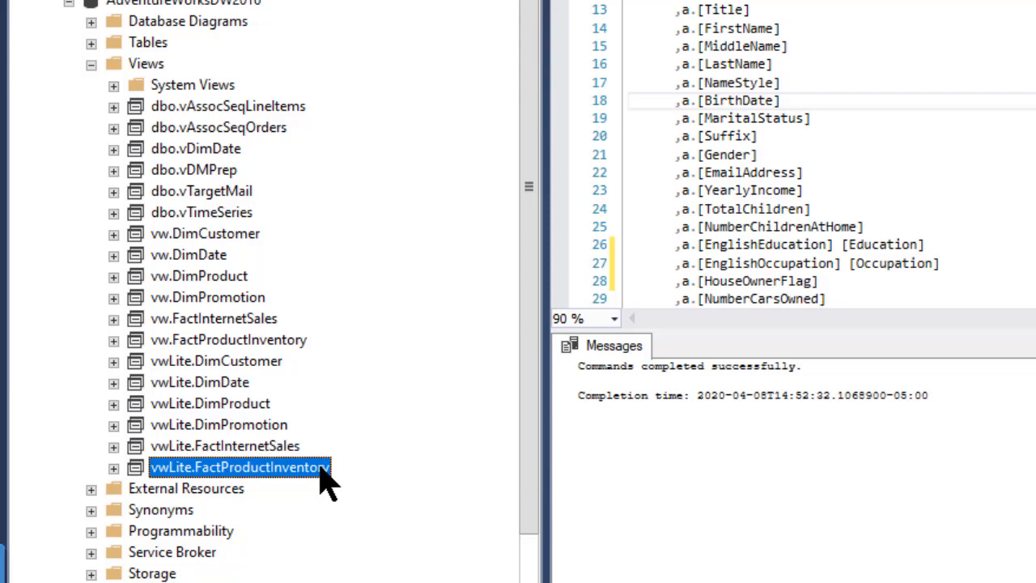
Switch to Power BI Desktop and connect to SQL Server GREG-PC-WIN7, database AdventureWorksDW2016, in Import mode
click(759, 136)
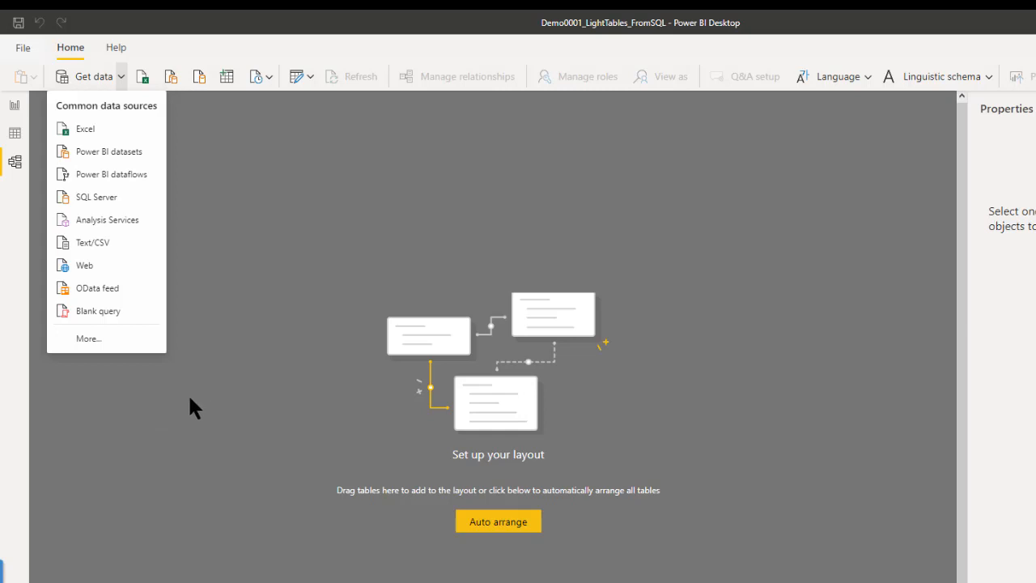
click(107, 202)
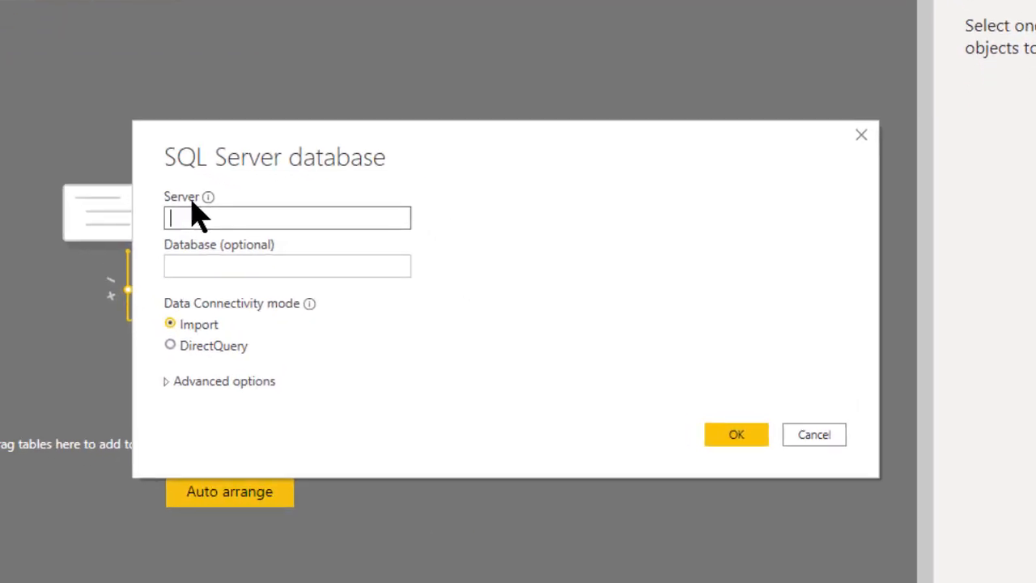
text(GREG-PC-WIN7)
key(Tab)
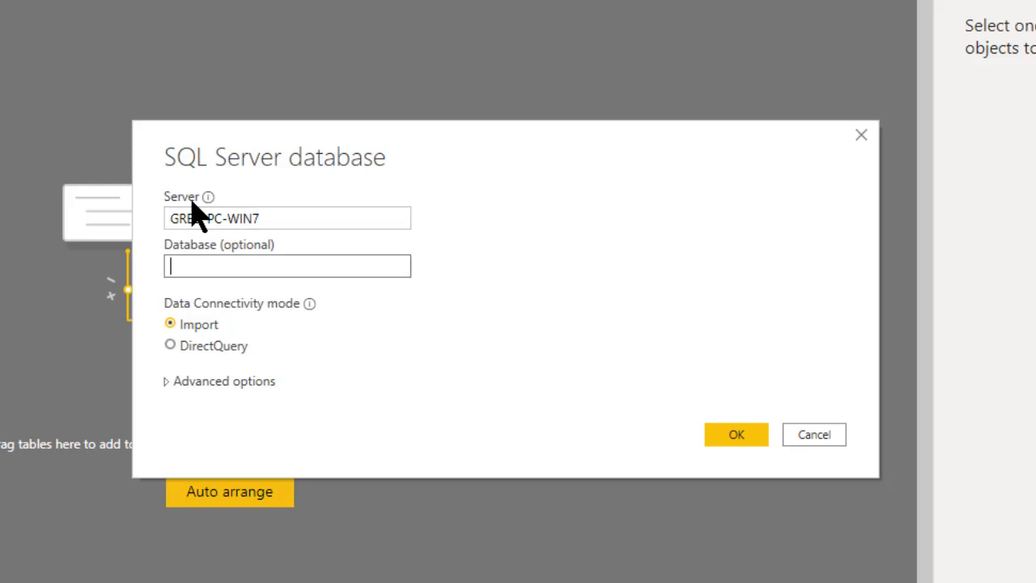
text(AdventureWo)
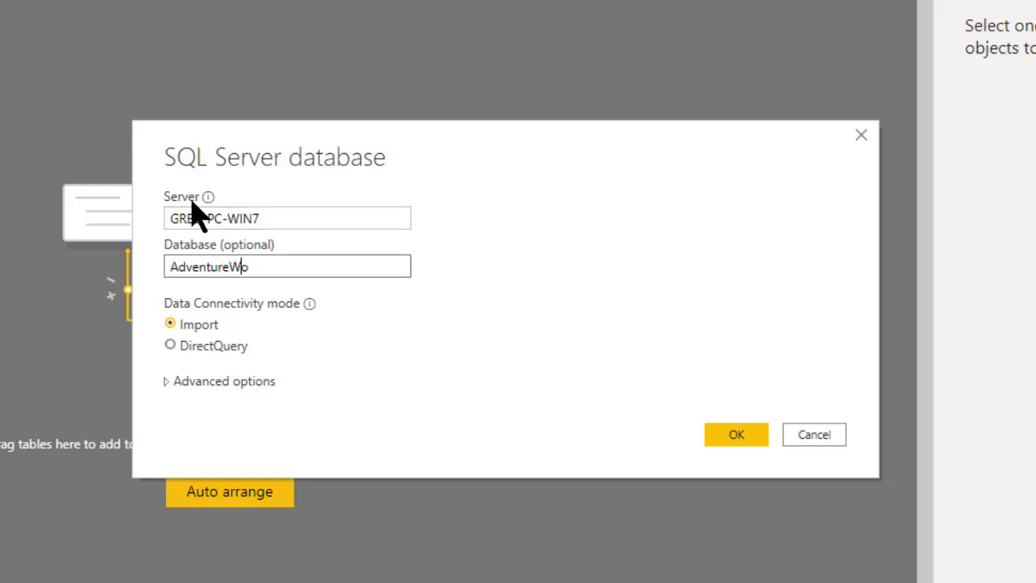
text(rksDW201)
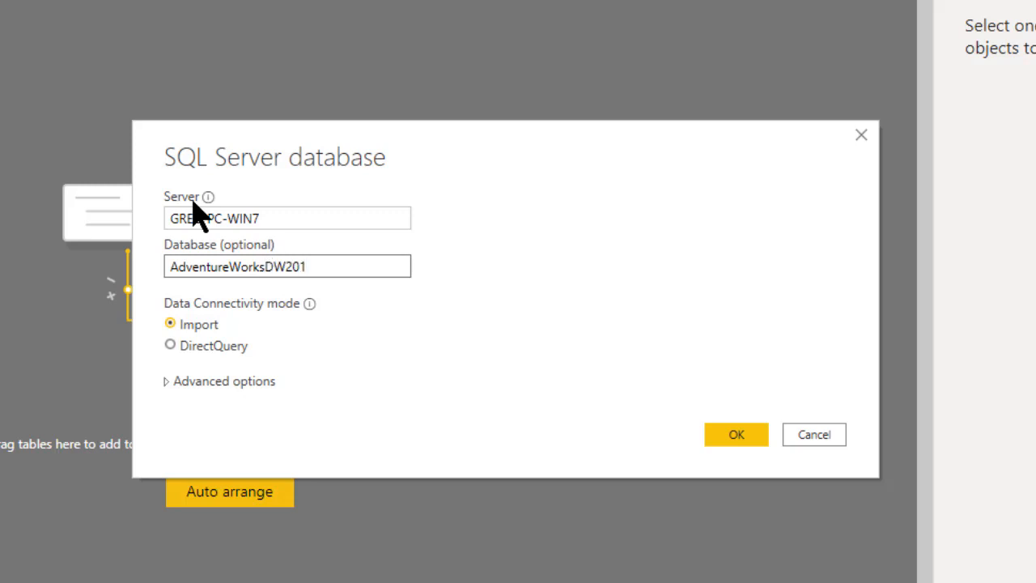
text(6)
click(167, 381)
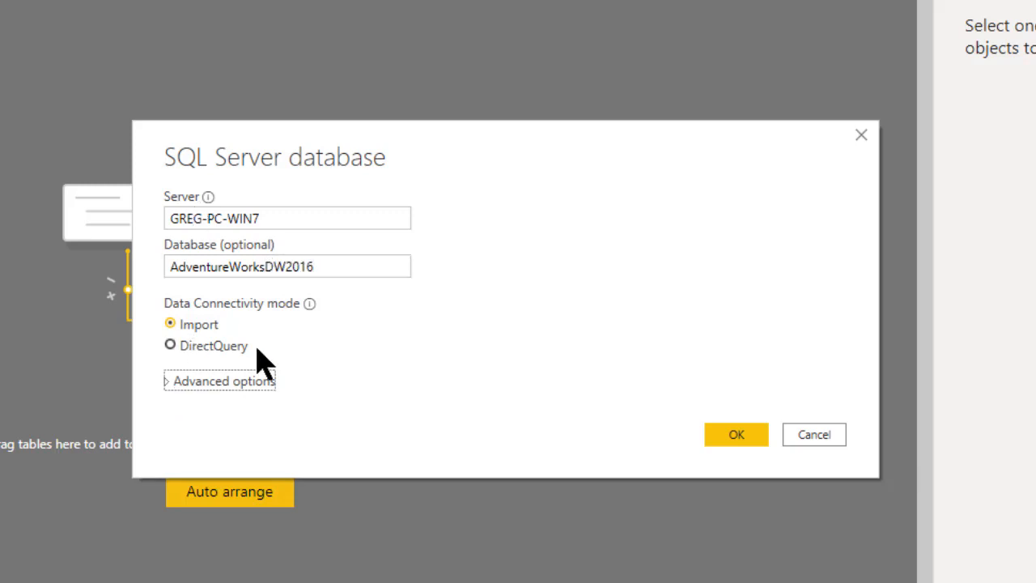
click(731, 435)
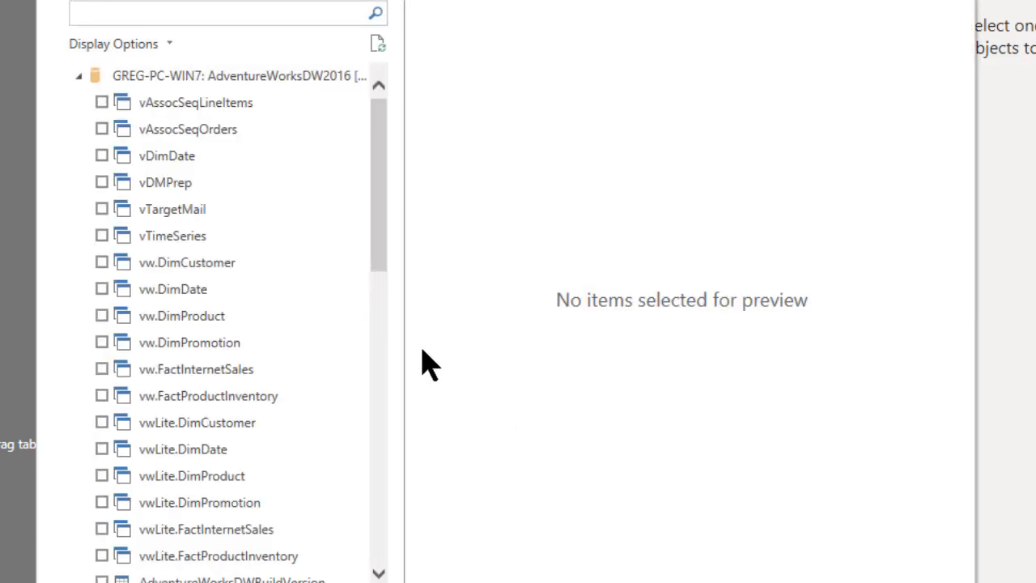
Filter the Navigator's object list by vwLite
drag(379, 207, 381, 250)
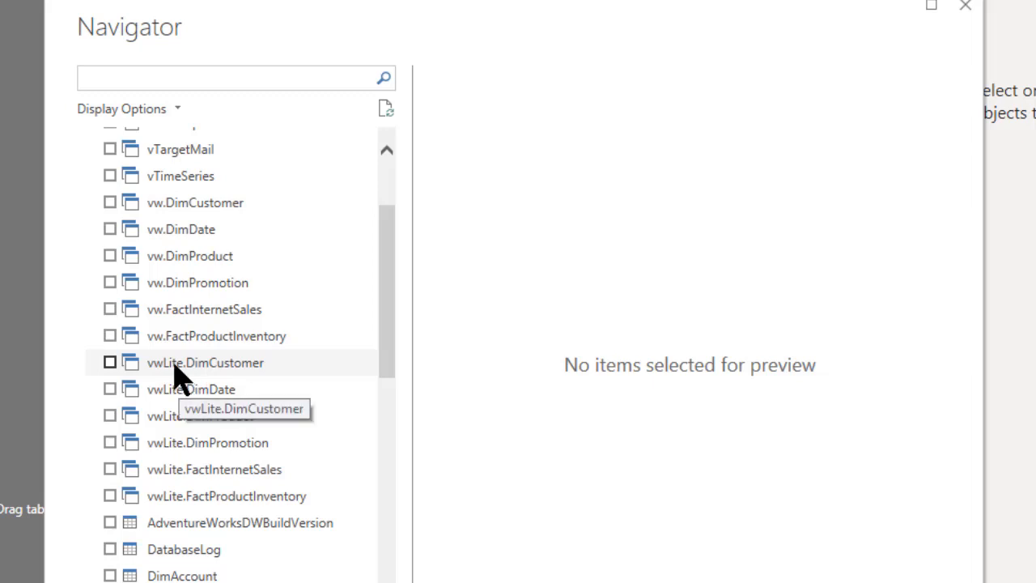
click(134, 73)
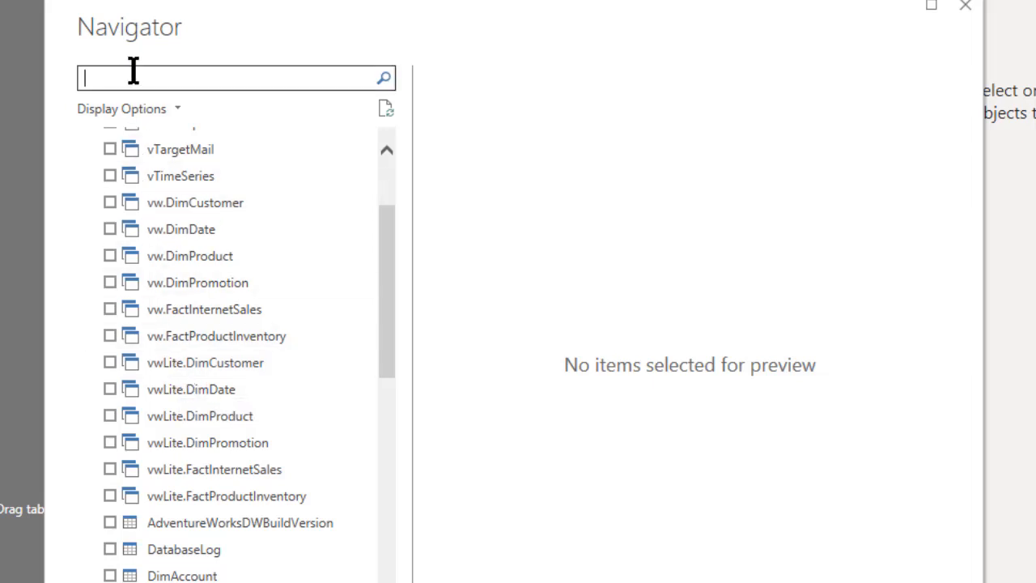
text(vwLite)
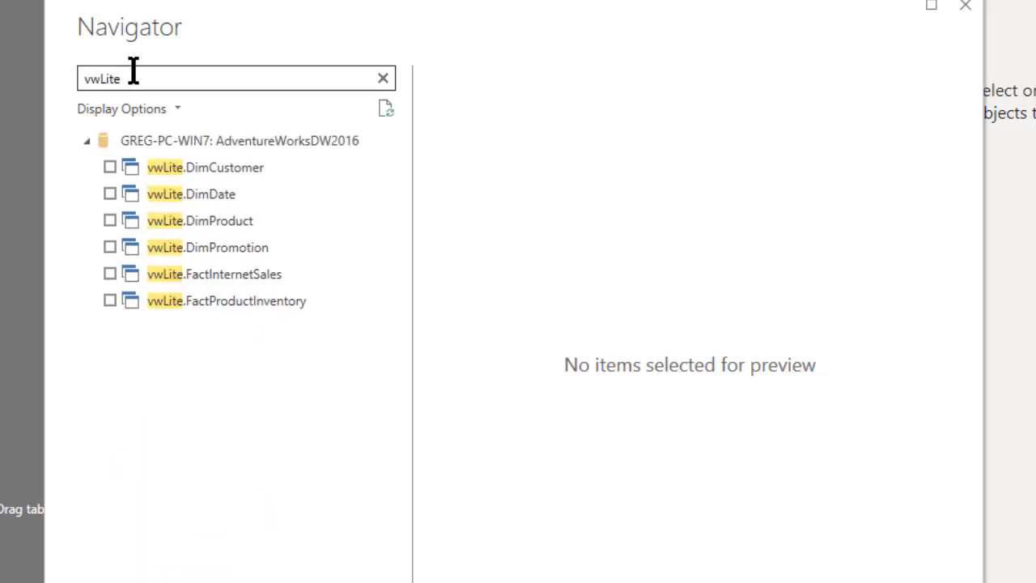
Load the vwLite views DimCustomer, DimDate, DimProduct, DimPromotion, FactInternetSales and FactProductInventory into the model
click(109, 164)
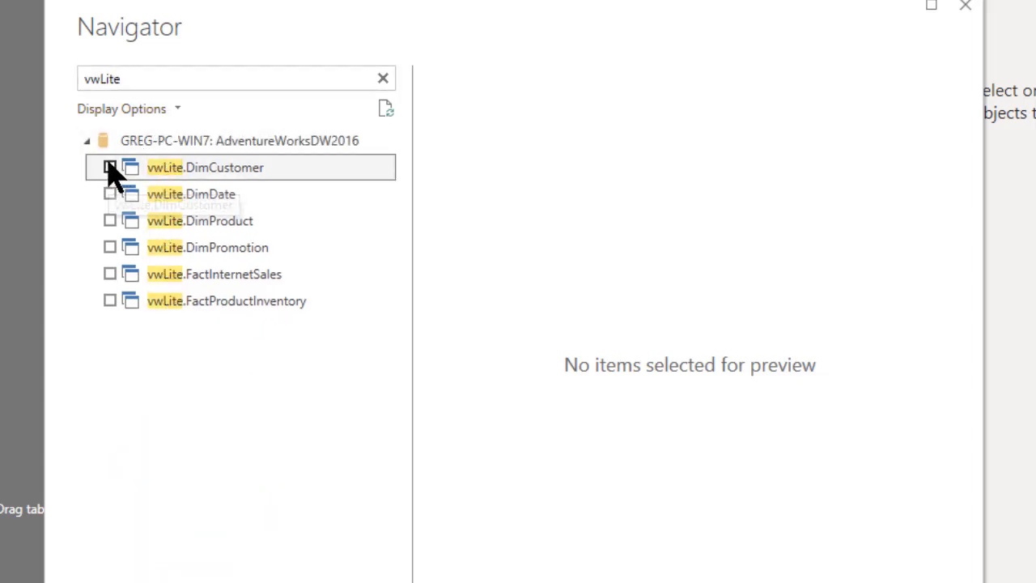
click(109, 166)
click(110, 195)
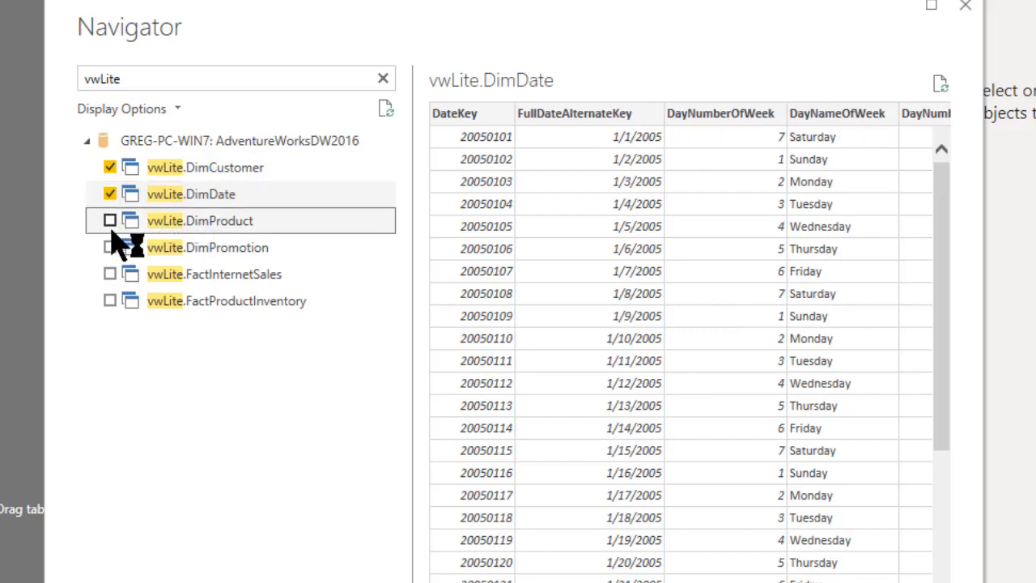
click(110, 220)
click(110, 247)
click(110, 273)
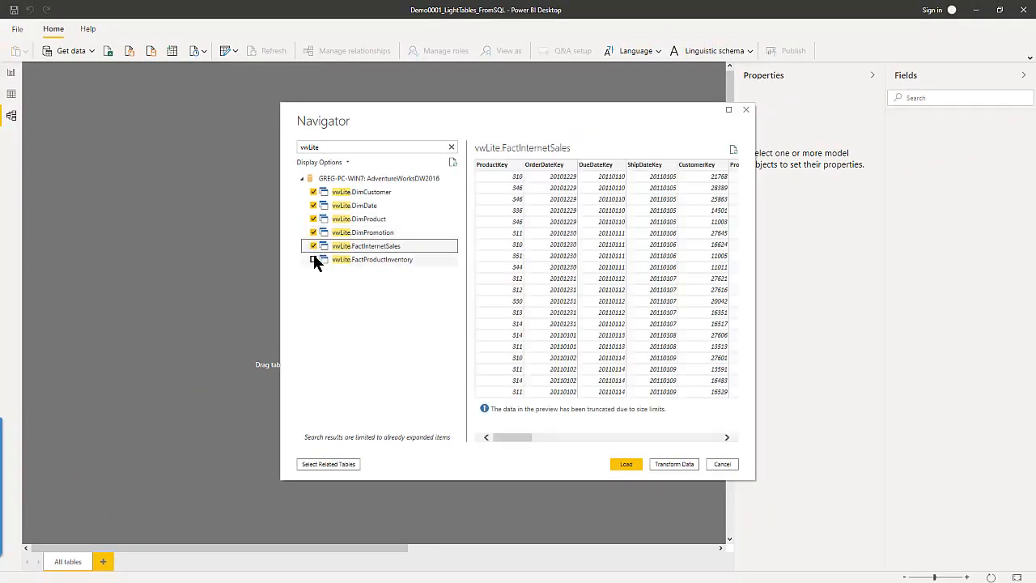
click(314, 261)
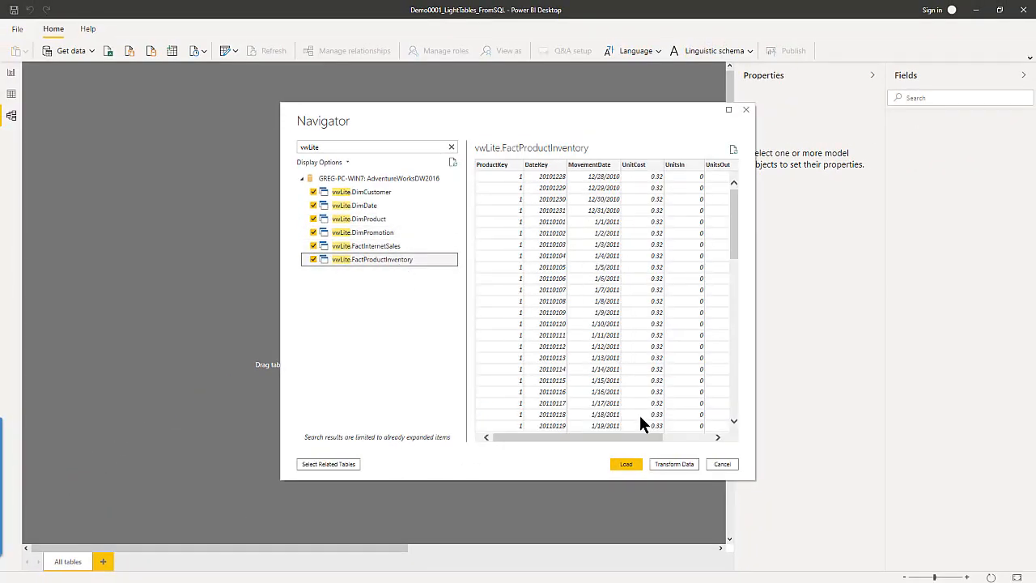
click(627, 465)
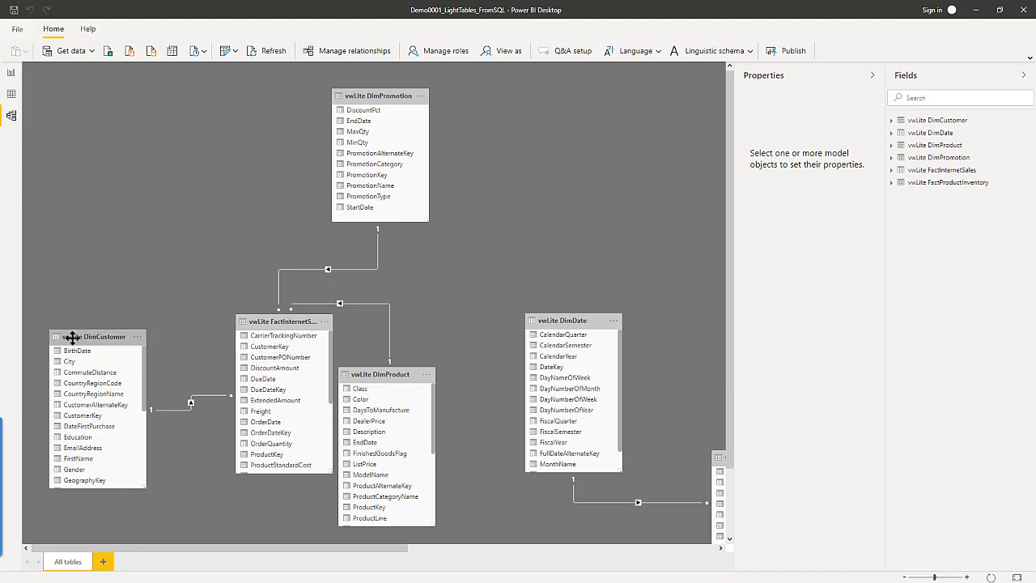
Align DimCustomer and DimDate with DimPromotion in the model diagram's upper row, and bring FactProductInventory in beside FactInternetSales
drag(81, 340, 81, 96)
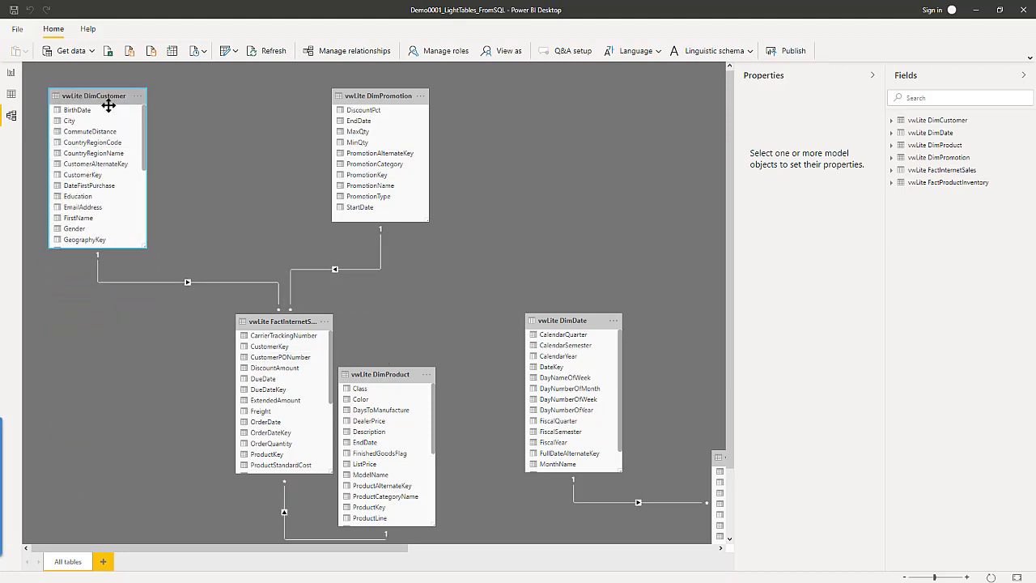
drag(292, 323, 245, 338)
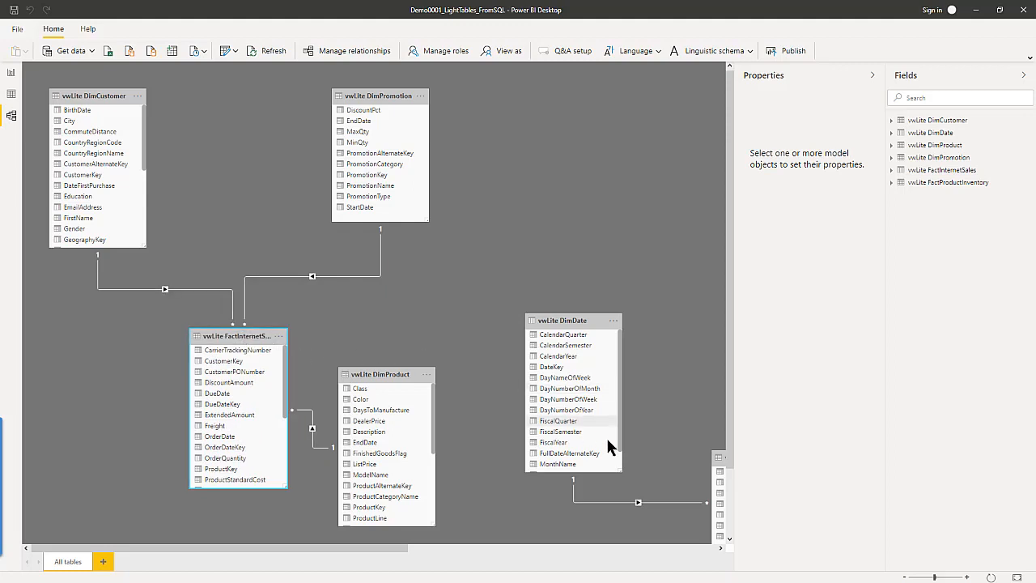
drag(396, 555, 599, 559)
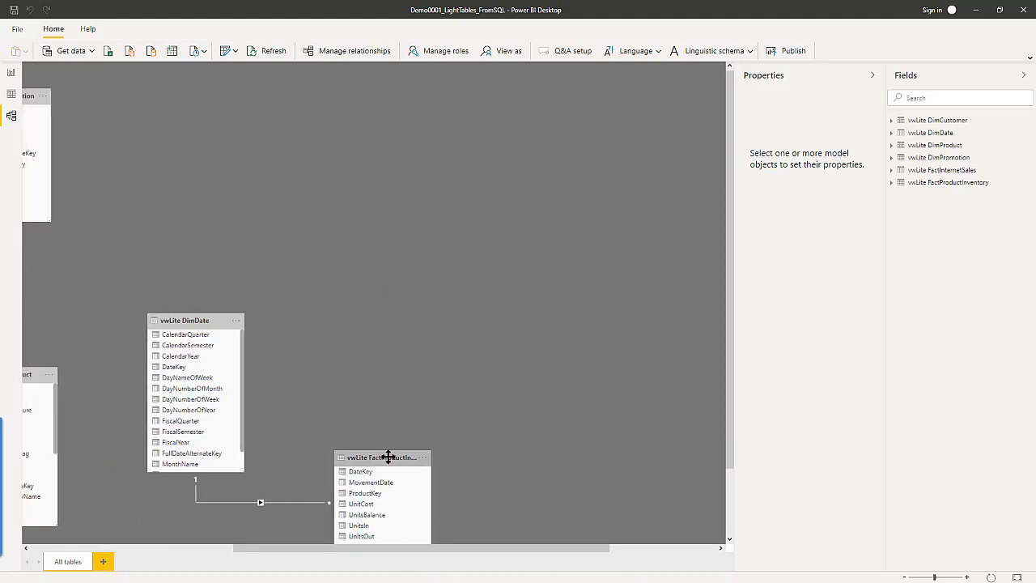
drag(388, 455, 2, 261)
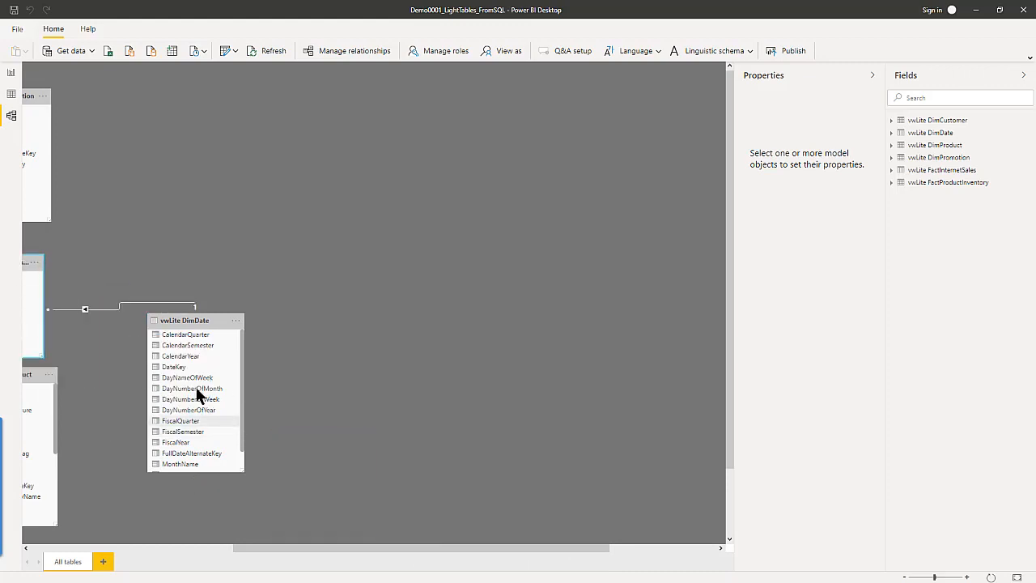
drag(185, 320, 163, 91)
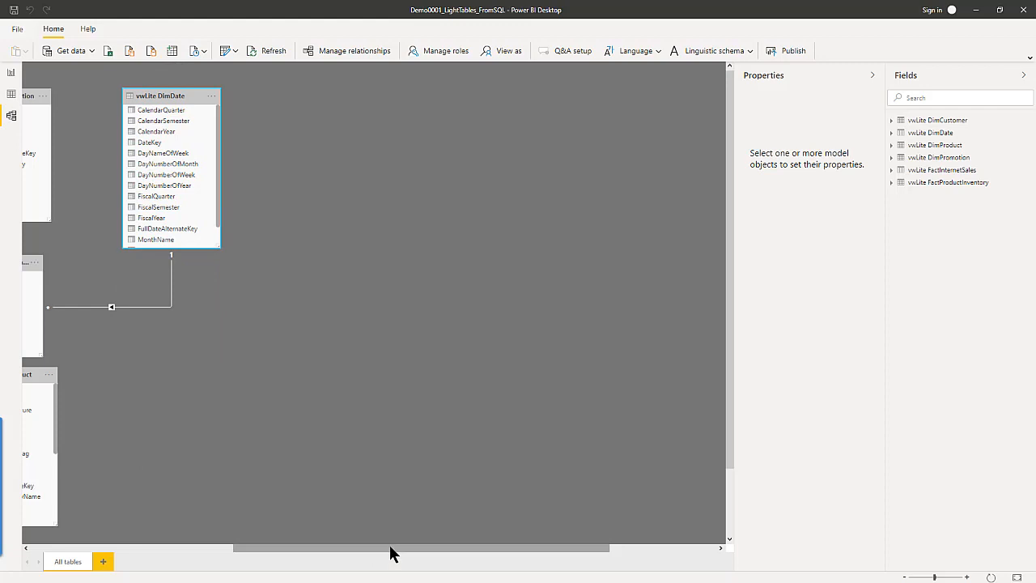
drag(394, 549, 146, 550)
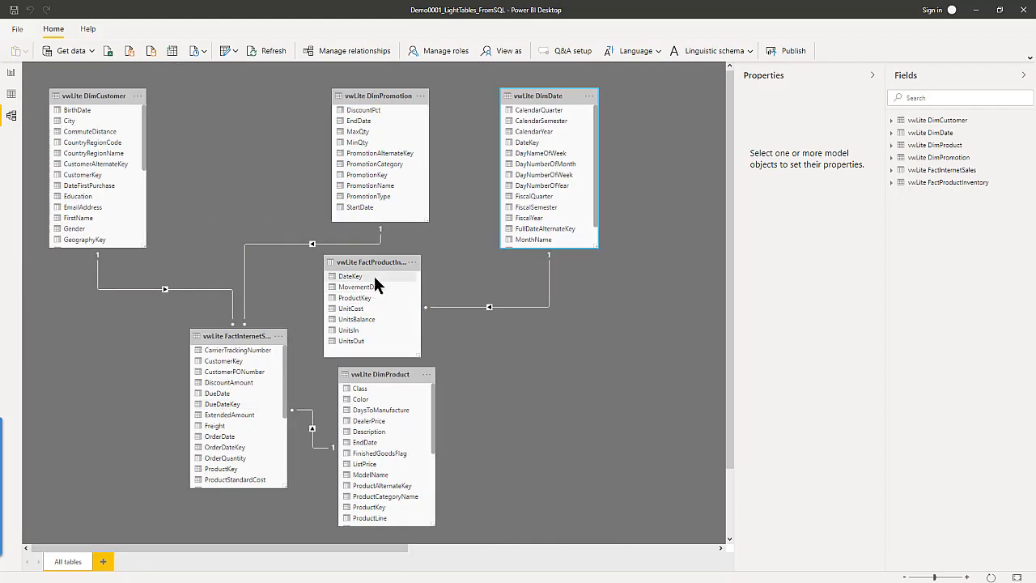
Place DimProduct between DimCustomer and DimPromotion, and space FactProductInventory and FactInternetSales apart below the row of dimension tables
drag(364, 262, 85, 348)
drag(375, 377, 256, 84)
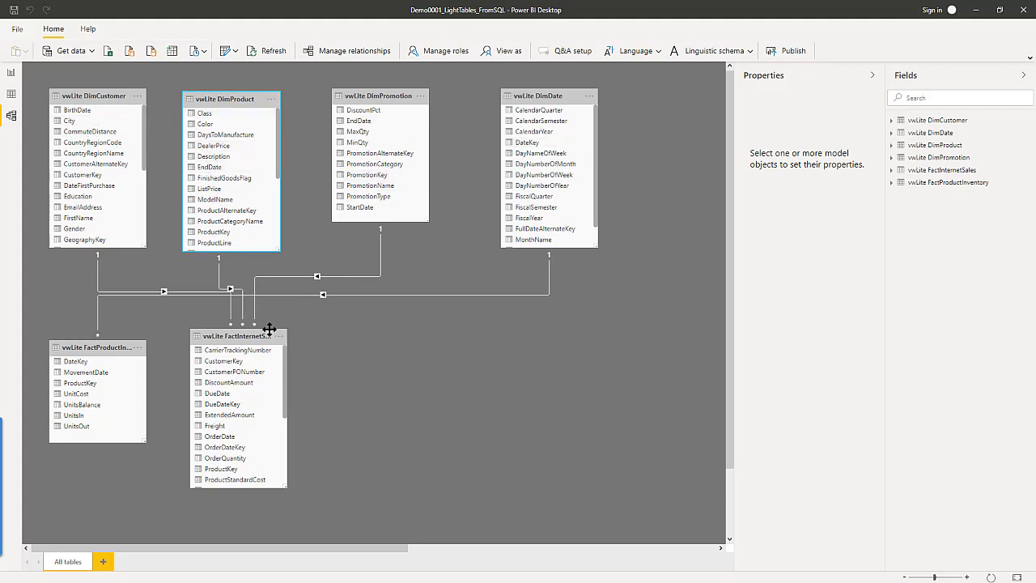
drag(243, 337, 386, 336)
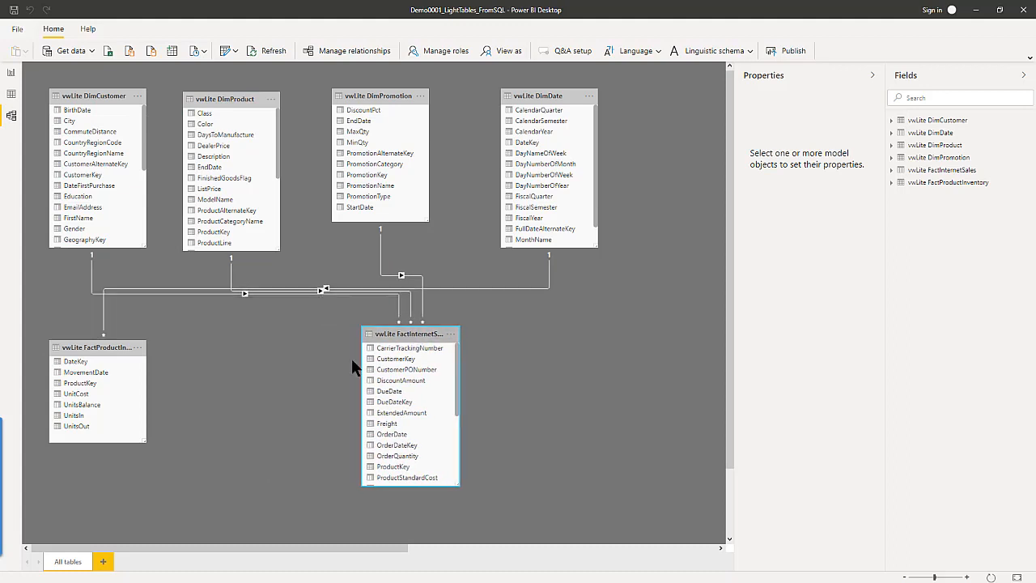
drag(105, 348, 191, 371)
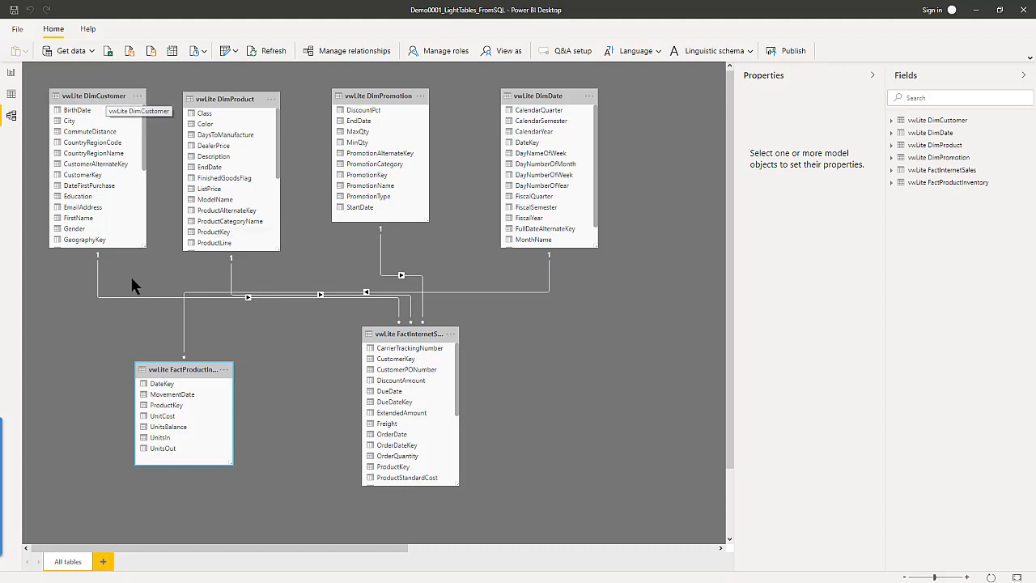
click(103, 344)
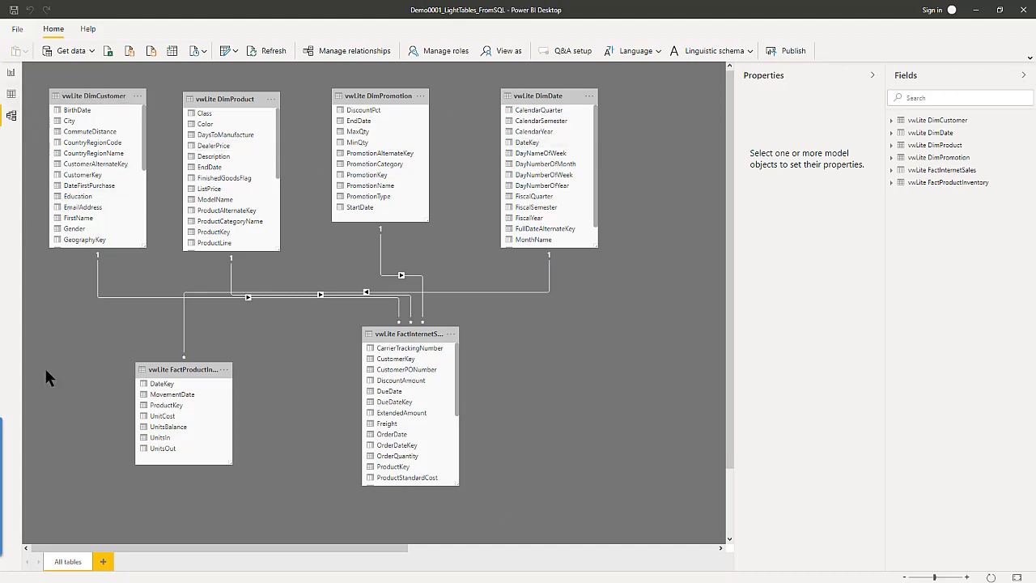
Show the data of the vwLite DimCustomer table and expand its field list
click(10, 96)
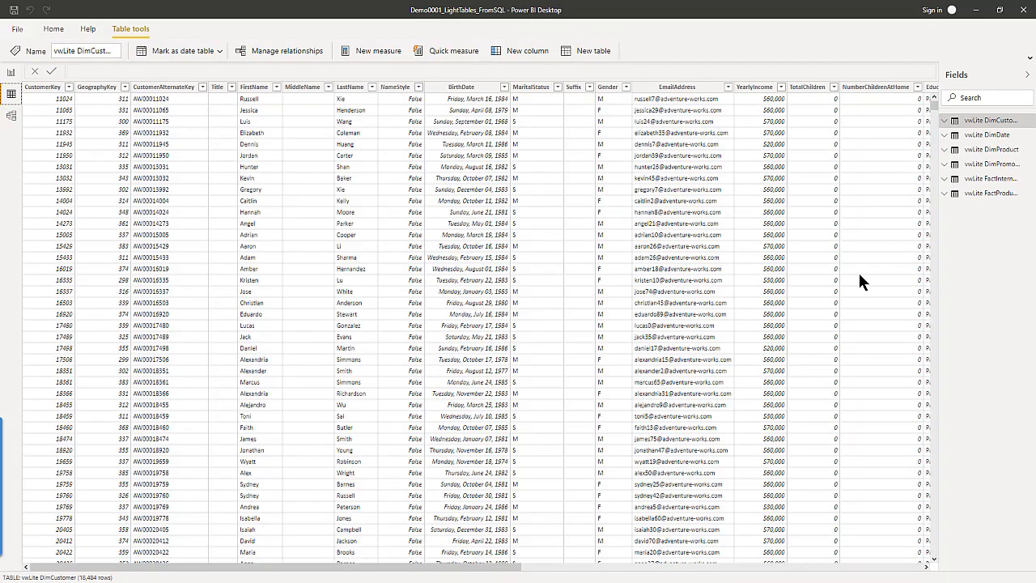
click(966, 123)
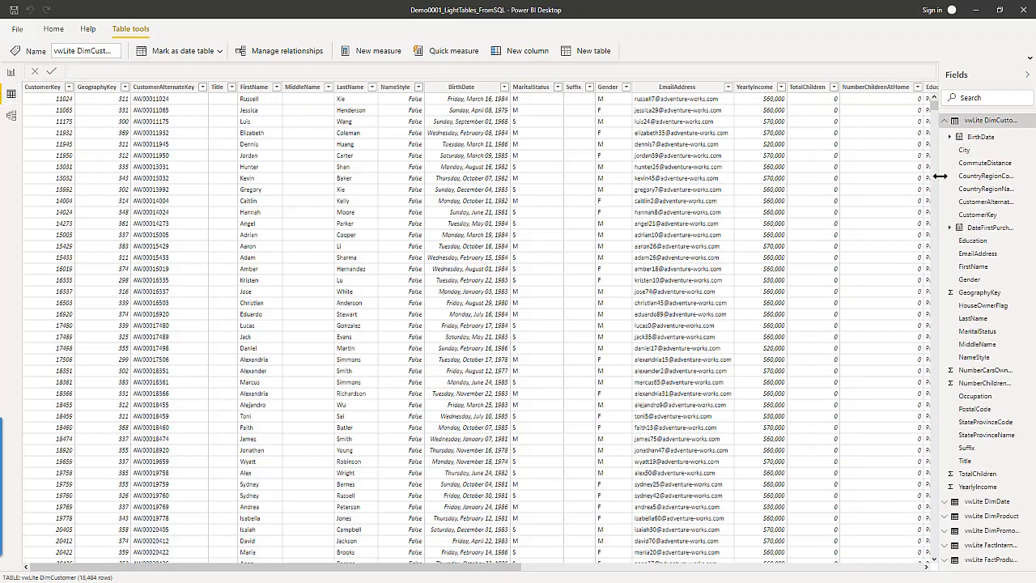
Widen the field list, collapse vwLite DimCustomer, and copy the whole table
drag(941, 175, 745, 218)
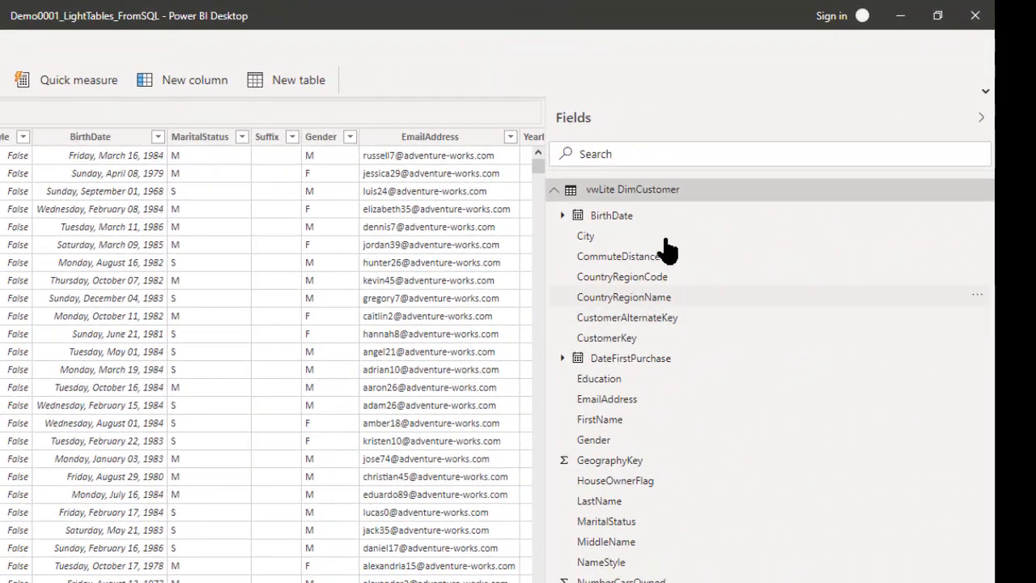
click(559, 191)
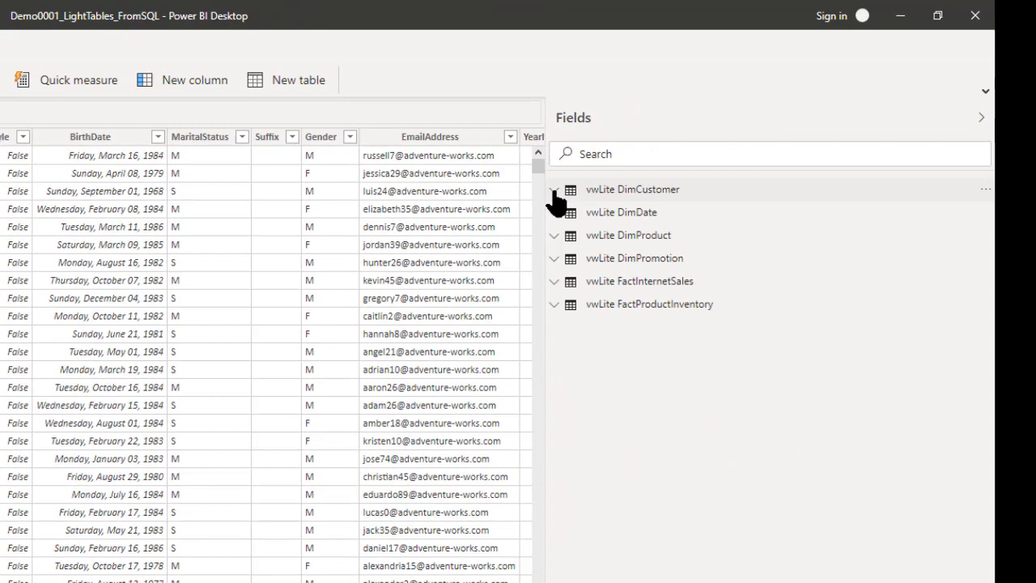
right_click(625, 196)
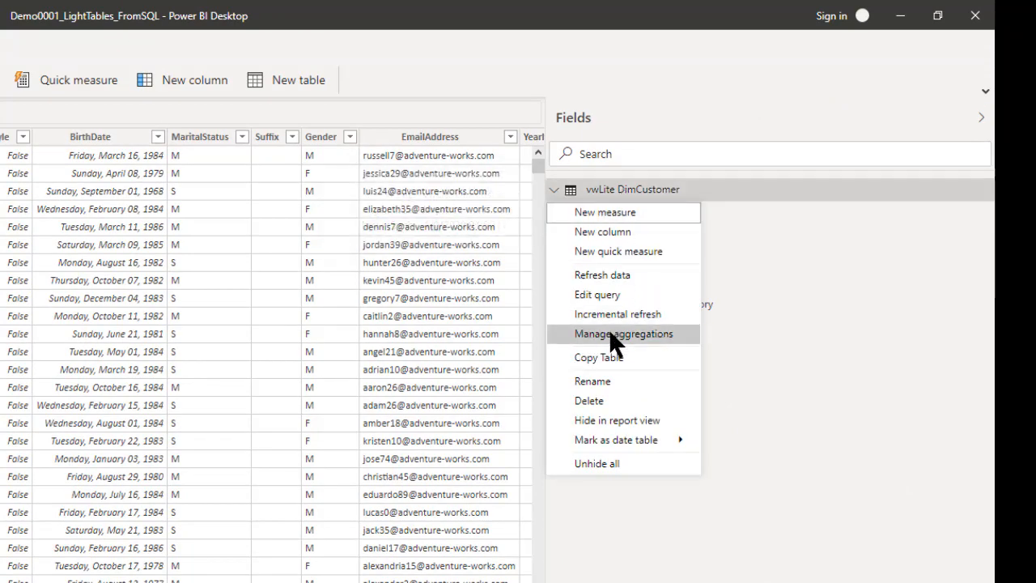
click(614, 357)
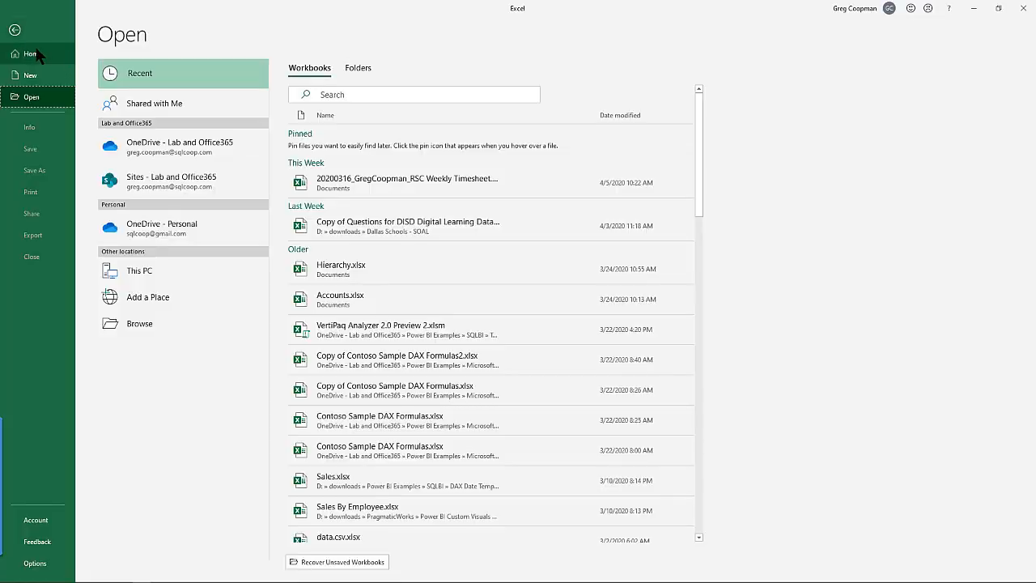
Switch to Excel, create a blank workbook, and paste the copied customer table at cell A1
click(31, 76)
click(164, 141)
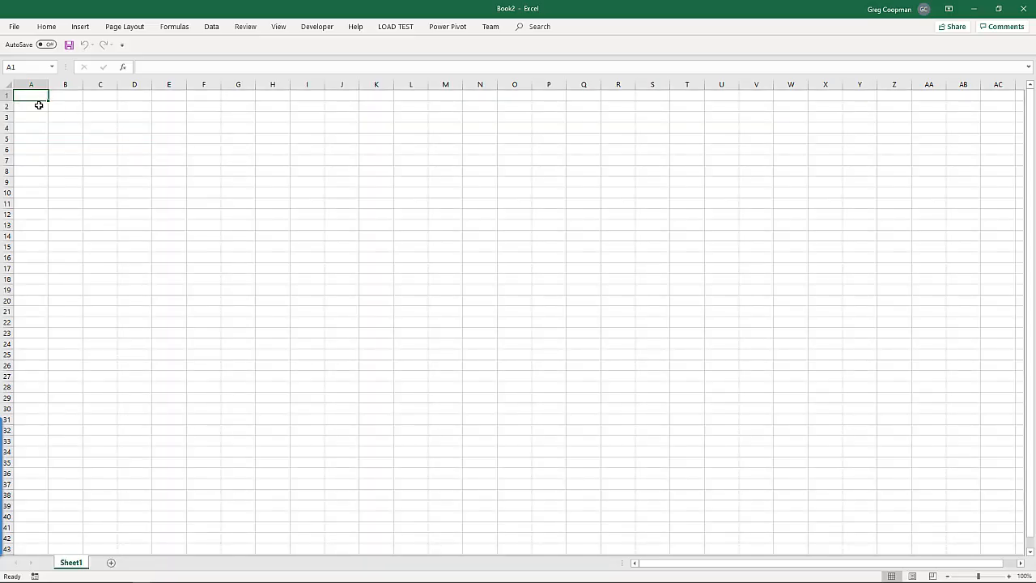
right_click(32, 96)
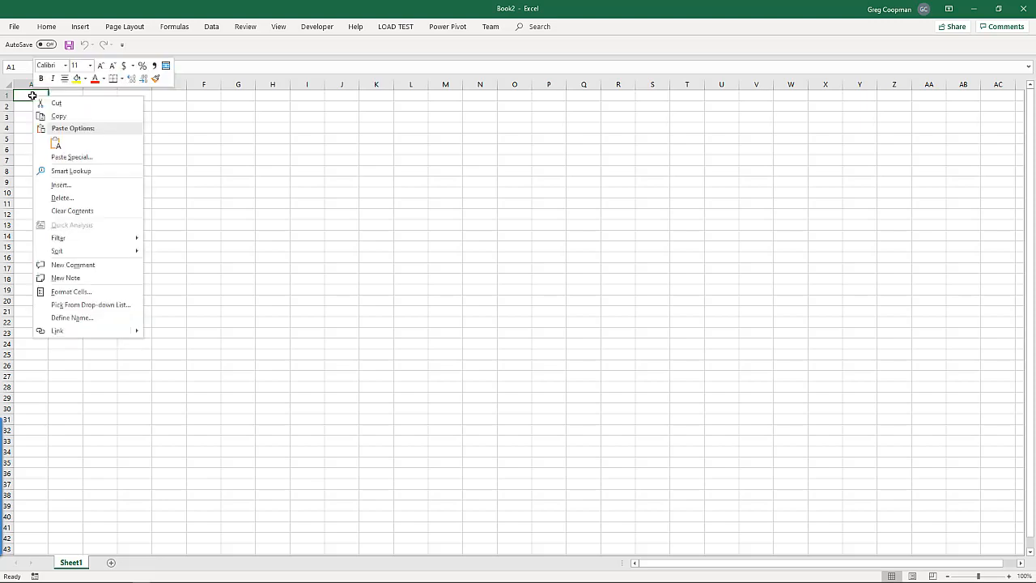
key(Escape)
key(ctrl+v)
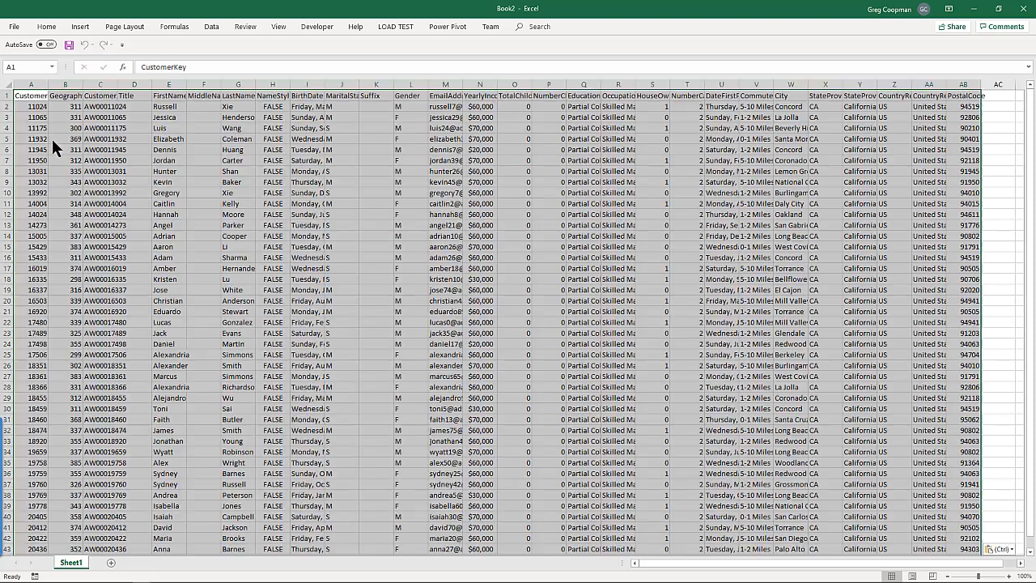
Rename the worksheet holding the pasted customer data as DimCustomer
mouse_move(61, 577)
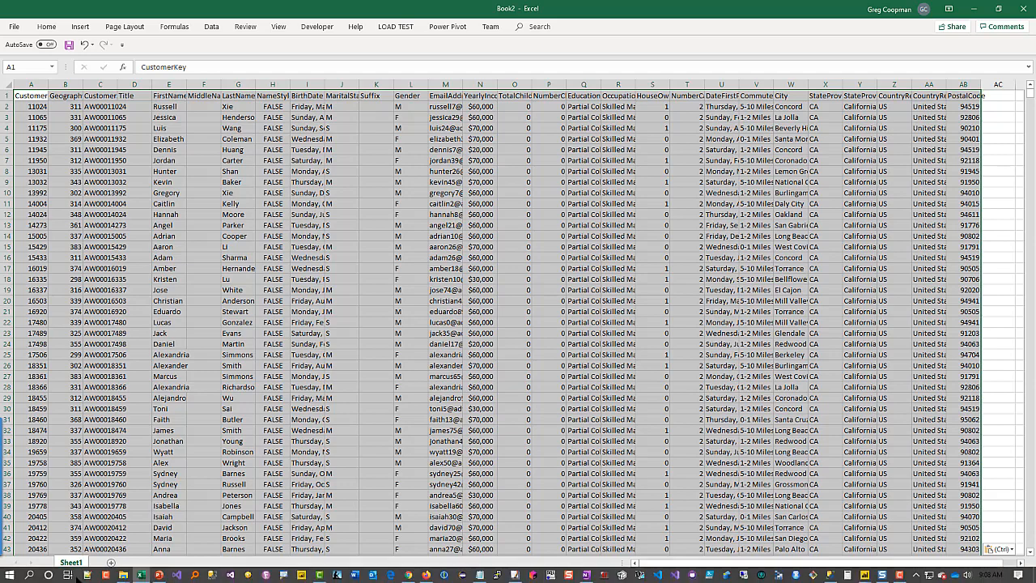
right_click(73, 566)
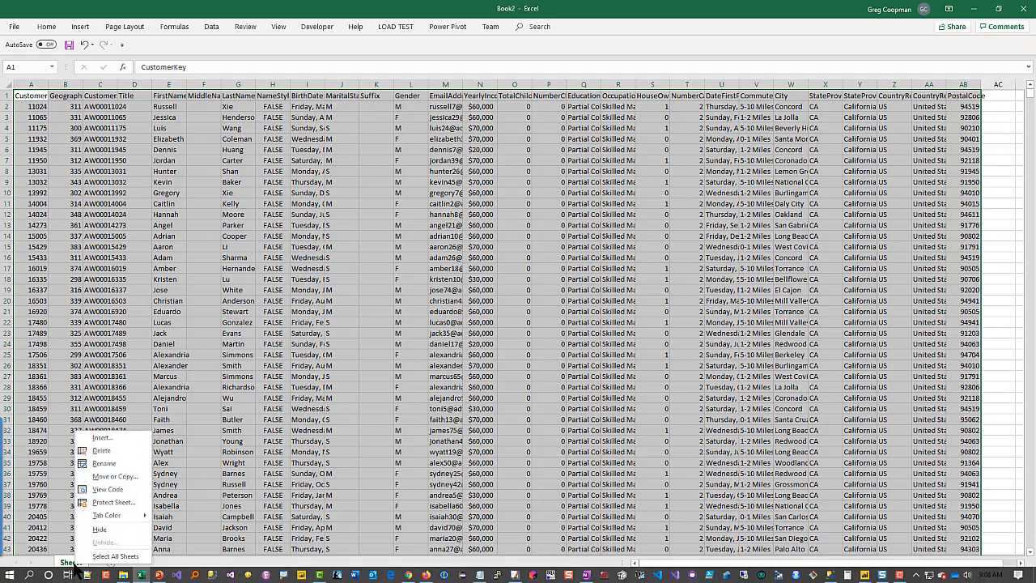
click(100, 466)
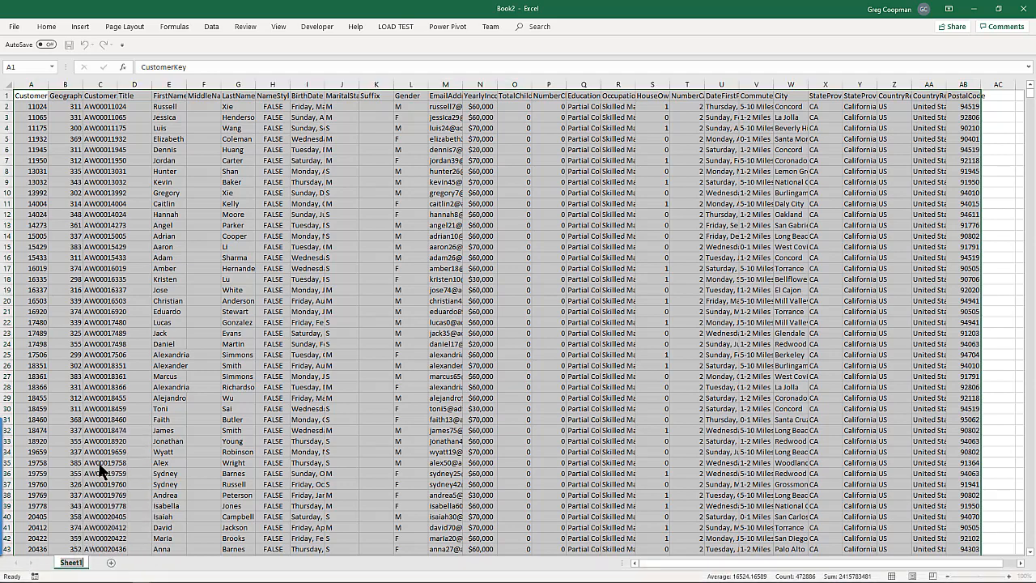
text(DimCustomer)
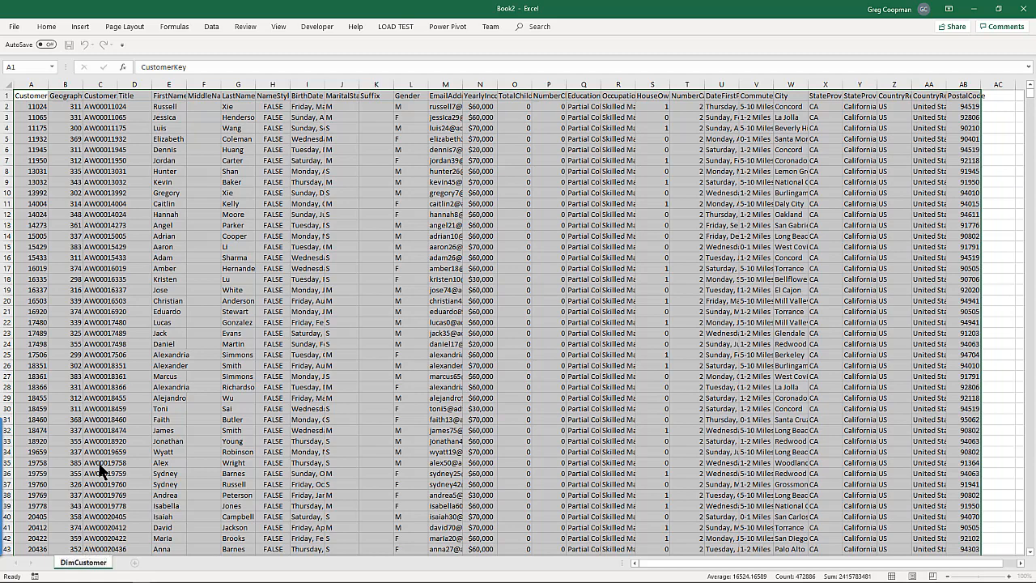
Add five blank worksheets for the remaining tables, and switch to Power BI to bring up the commands for vwLite DimDate
click(135, 564)
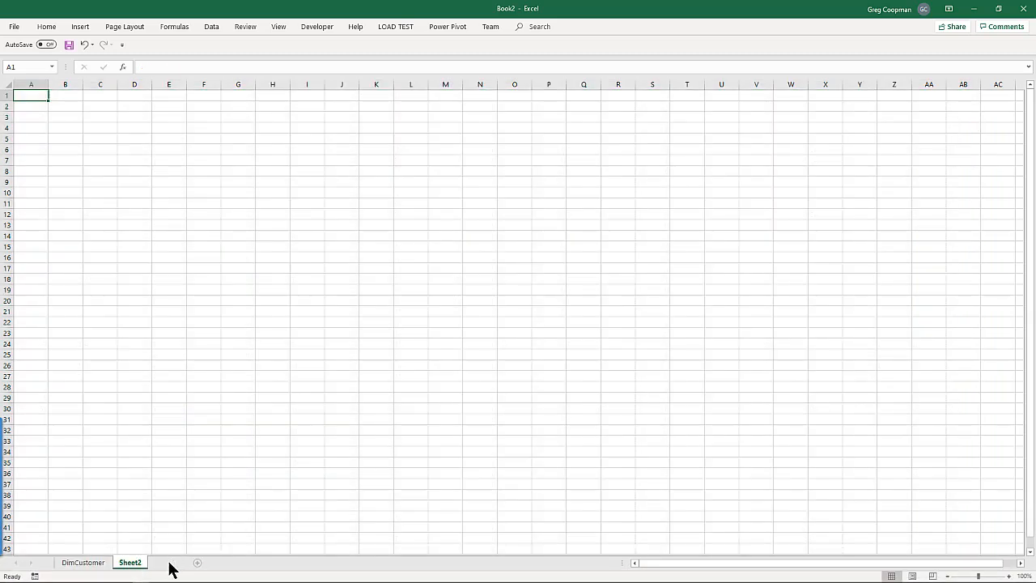
click(195, 564)
click(217, 565)
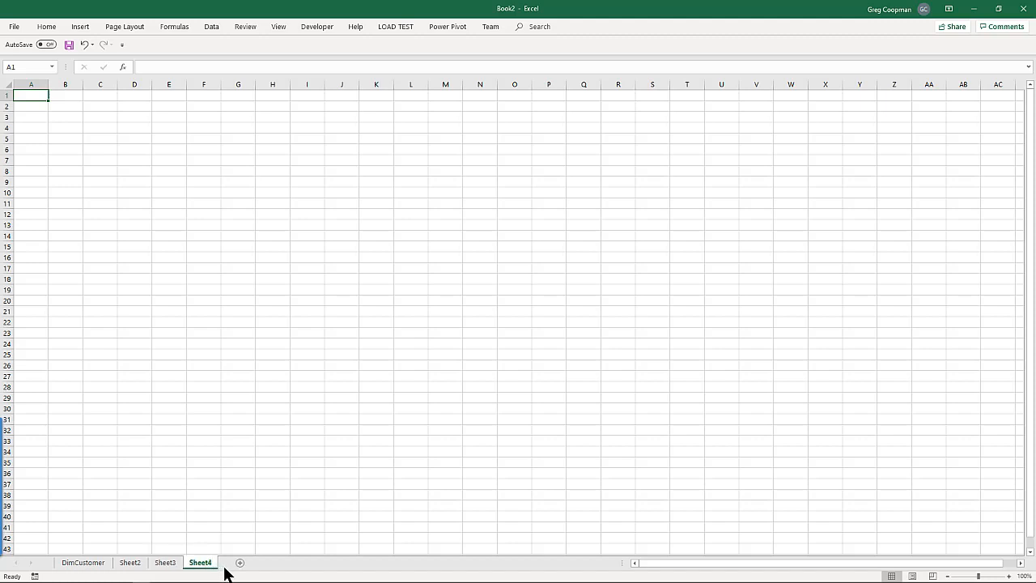
click(240, 564)
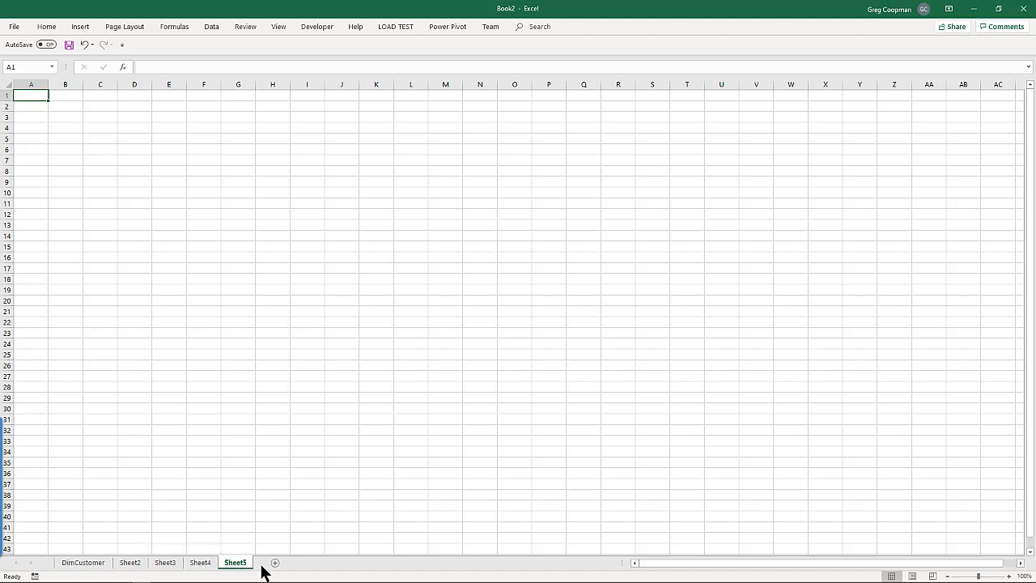
click(276, 564)
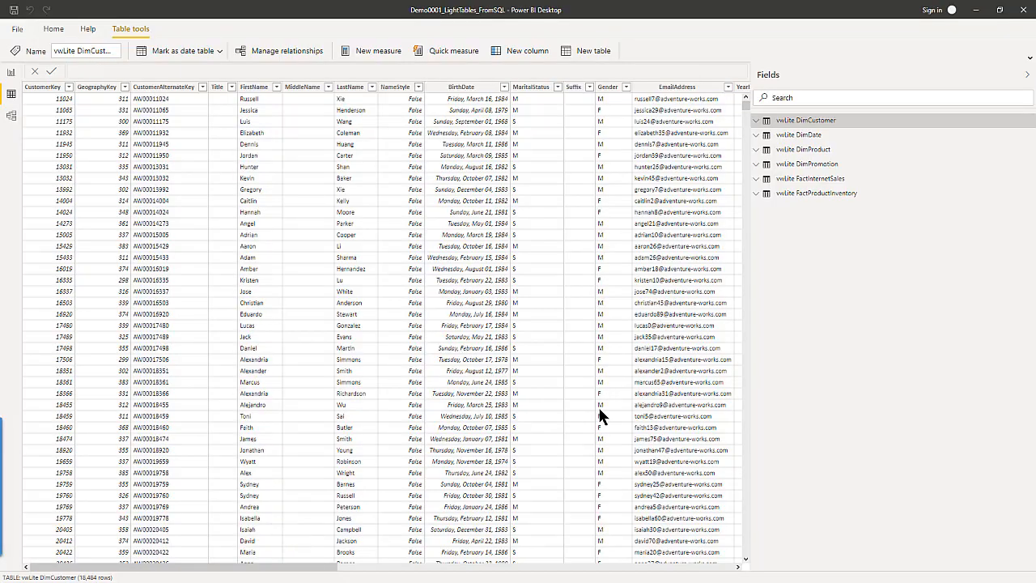
right_click(787, 139)
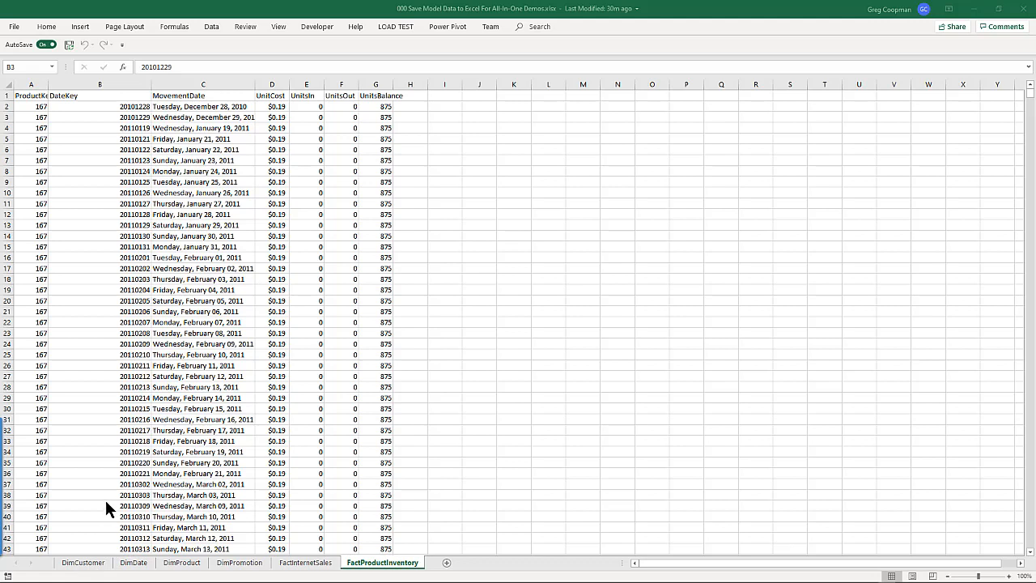
Review the DimCustomer, DimDate, DimProduct, DimPromotion, FactInternetSales and FactProductInventory worksheets in the saved Excel workbook
click(90, 563)
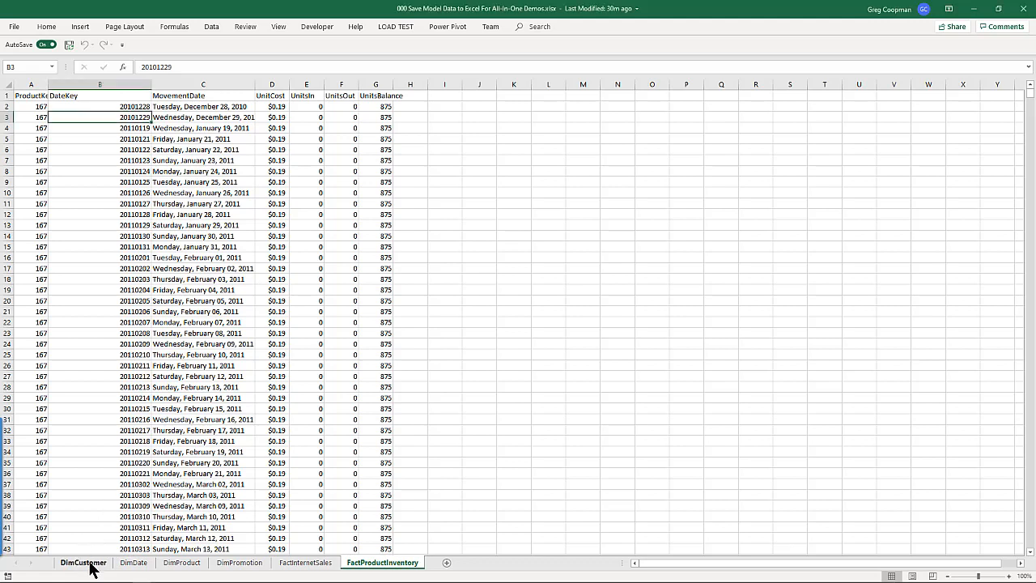
click(94, 565)
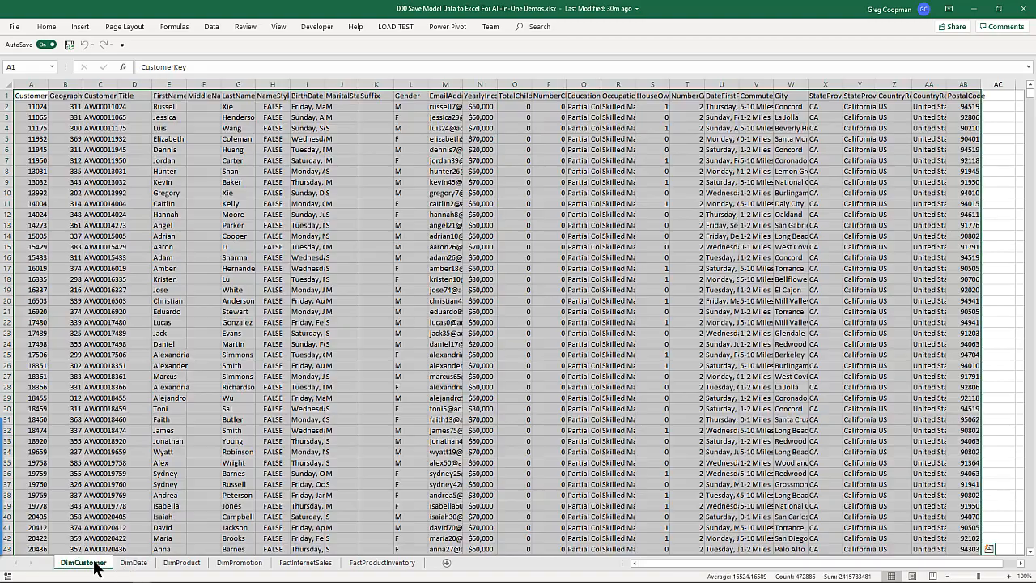
click(139, 564)
click(174, 566)
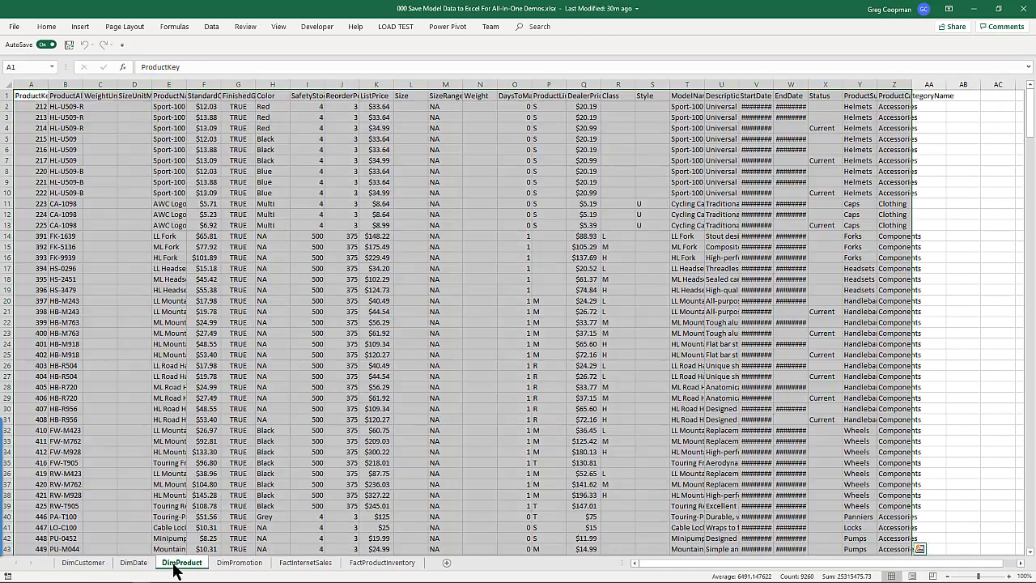
click(241, 565)
click(293, 569)
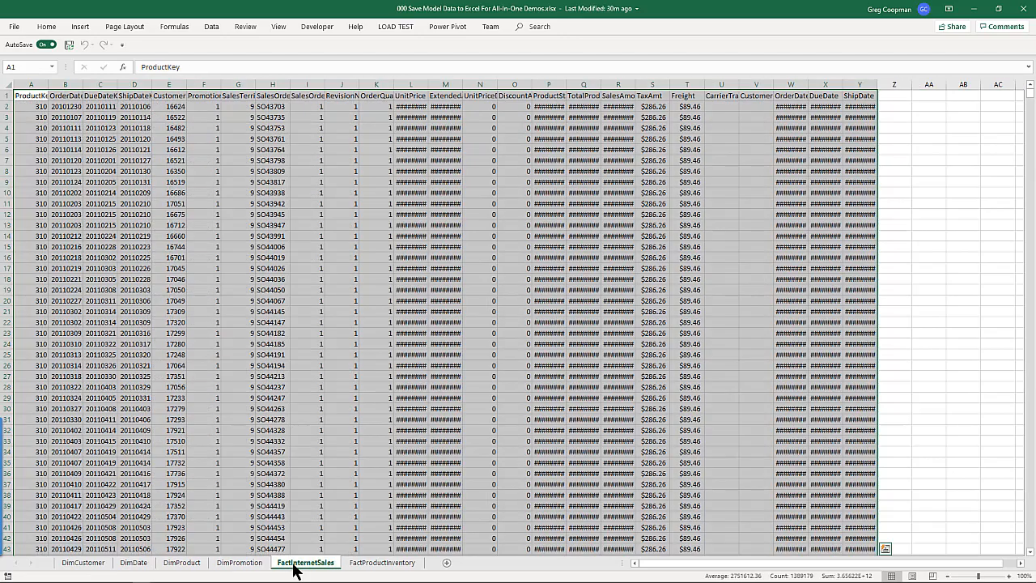
click(359, 569)
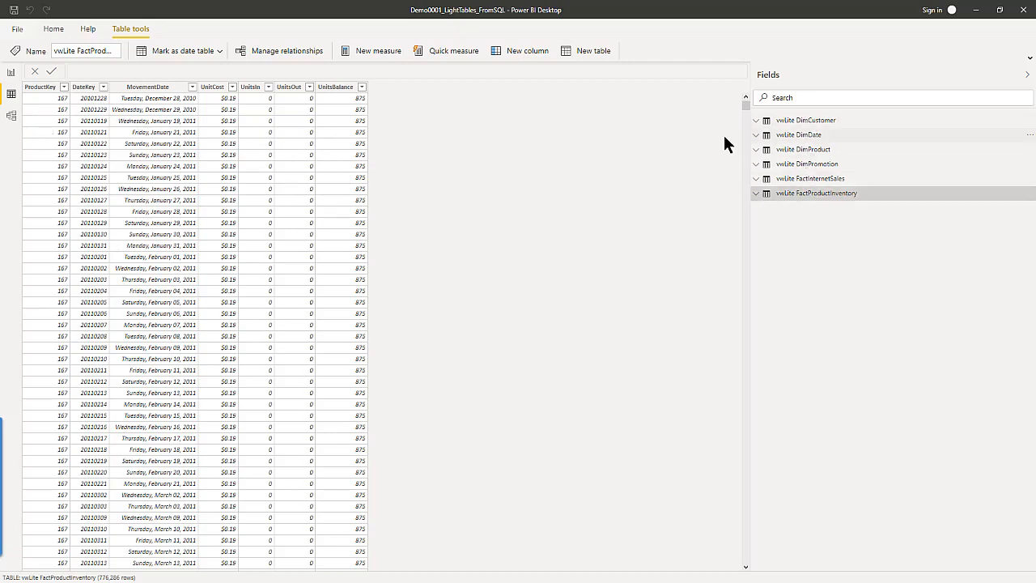
Delete the vwLite DimCustomer table from the Power BI model diagram
click(12, 117)
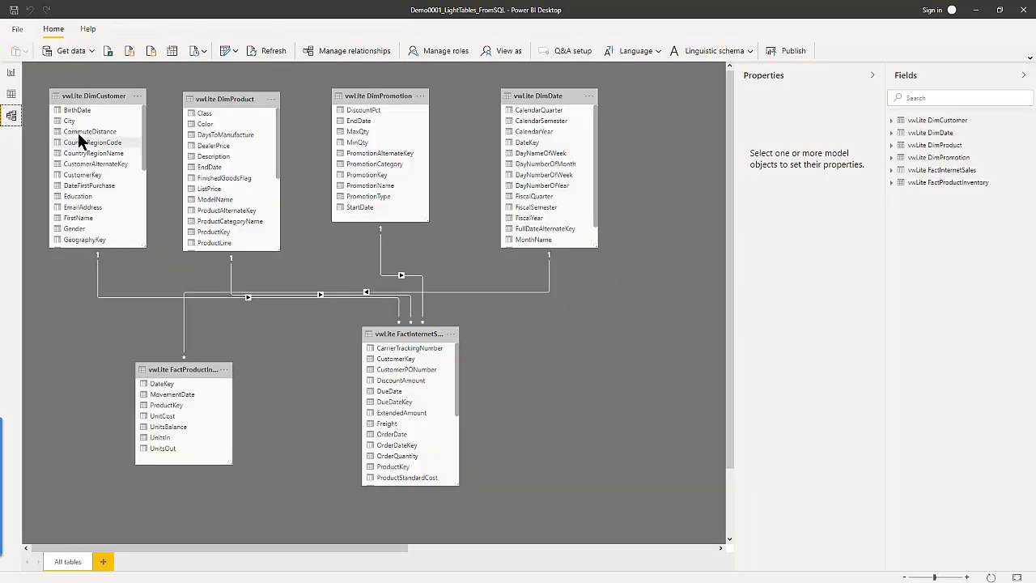
click(137, 96)
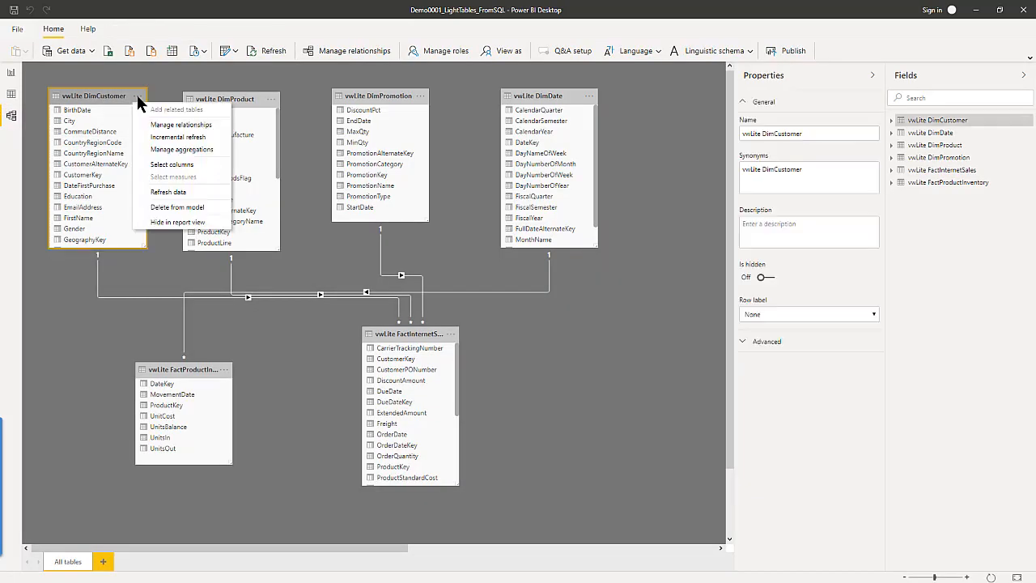
click(168, 208)
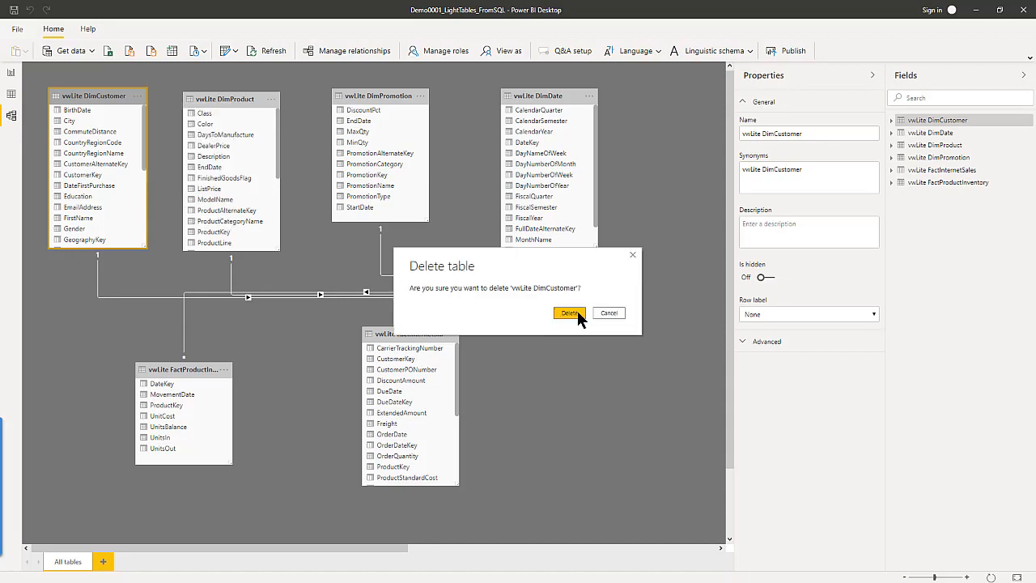
click(570, 313)
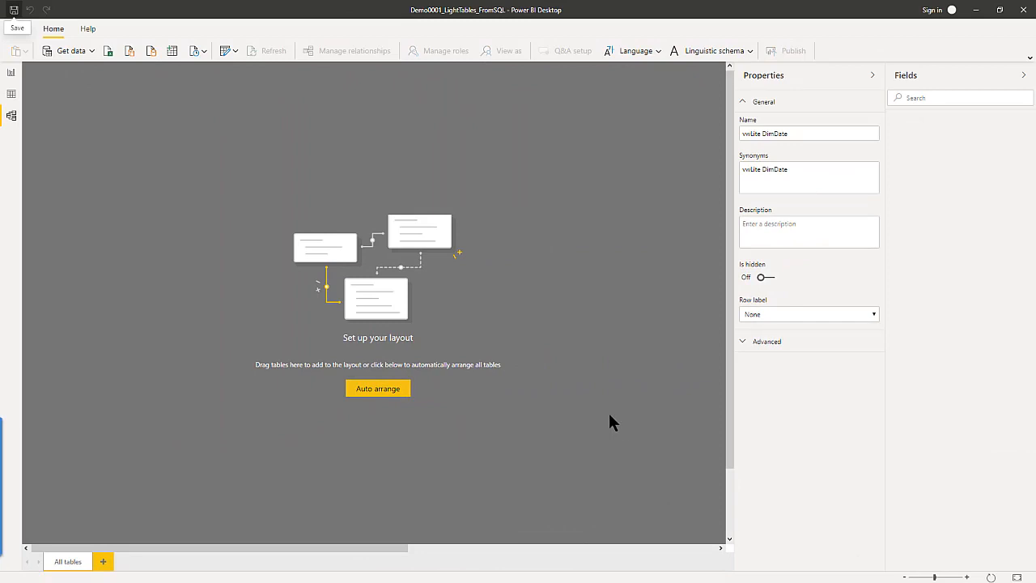
Connect to the Excel workbook 0000 Save Model Data to Excel For All-In-One Demos.xlsx as a data source
click(91, 51)
click(87, 91)
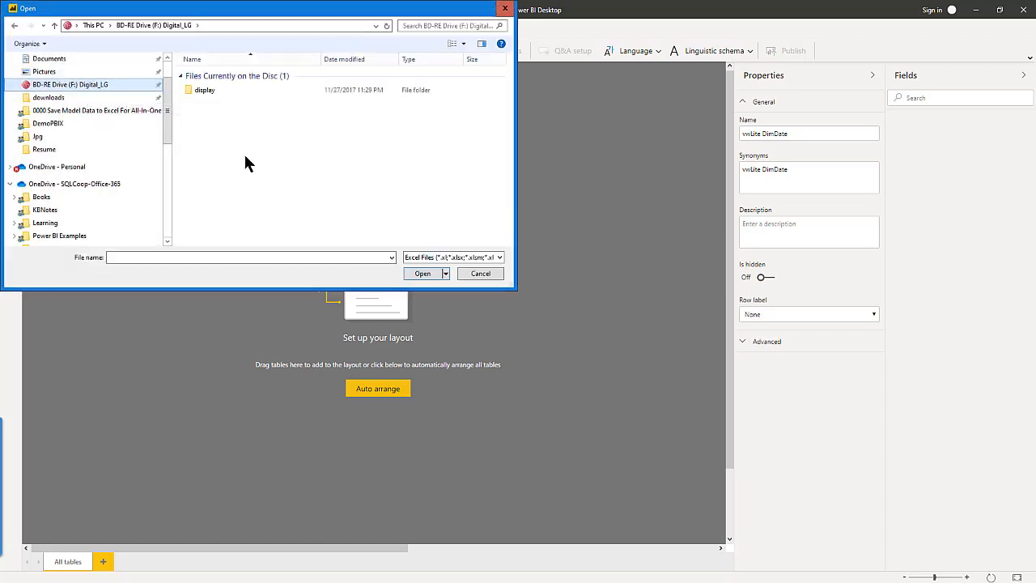
click(97, 110)
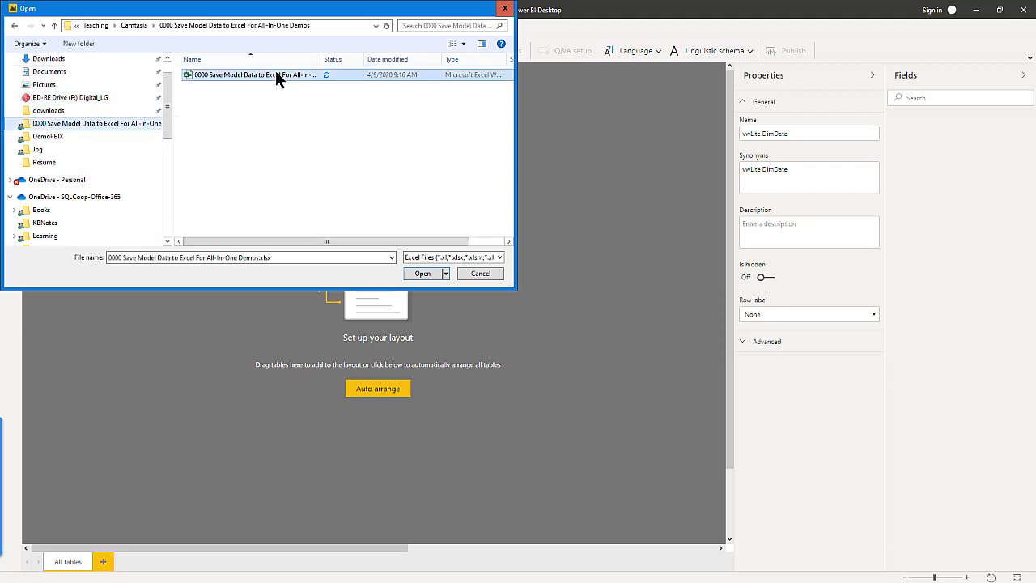
double_click(275, 73)
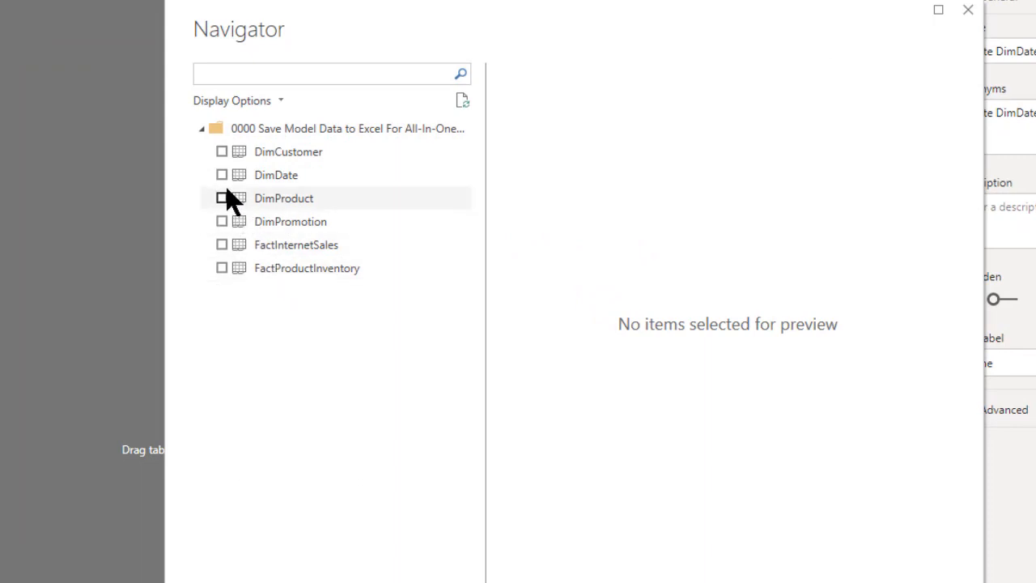
Load the DimCustomer, DimDate, DimProduct, DimPromotion, FactInternetSales and FactProductInventory sheets into the model
click(222, 152)
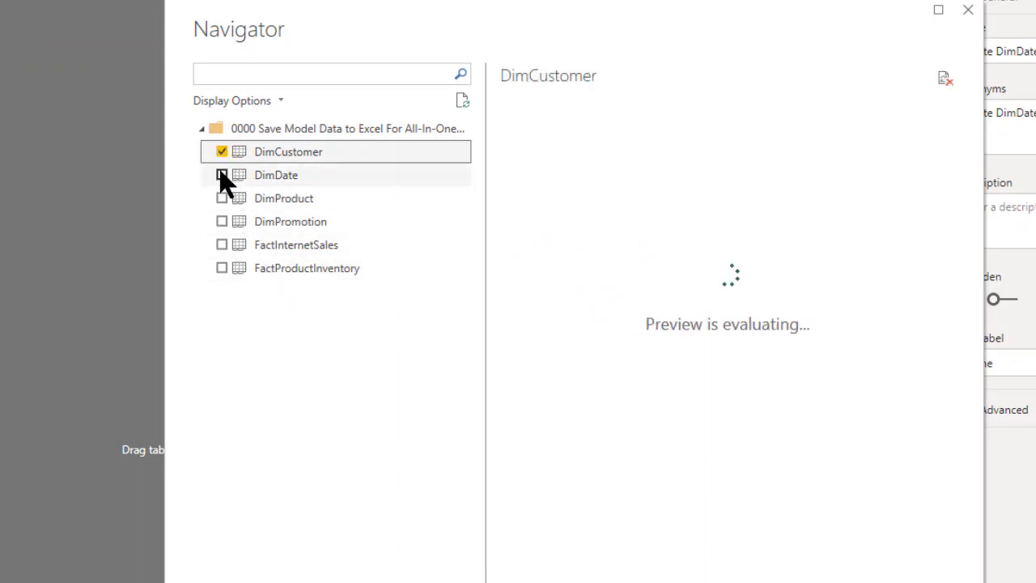
click(222, 175)
click(222, 199)
click(222, 221)
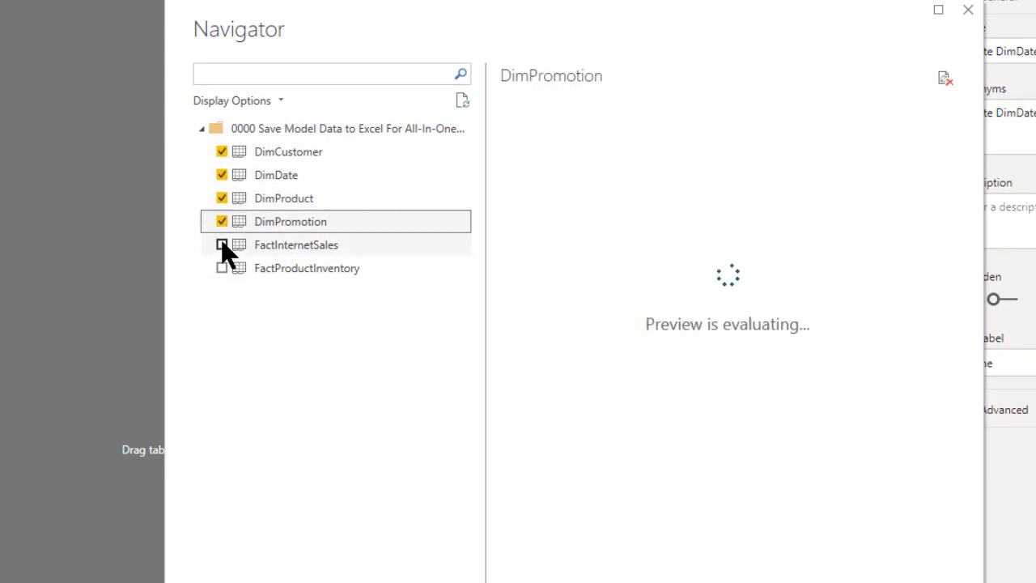
click(222, 245)
click(222, 268)
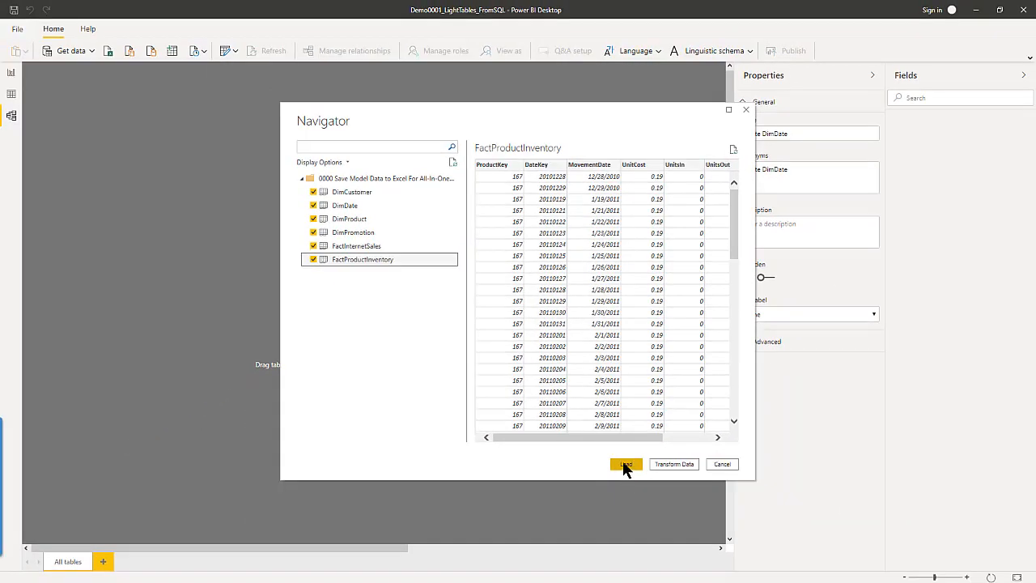
click(625, 465)
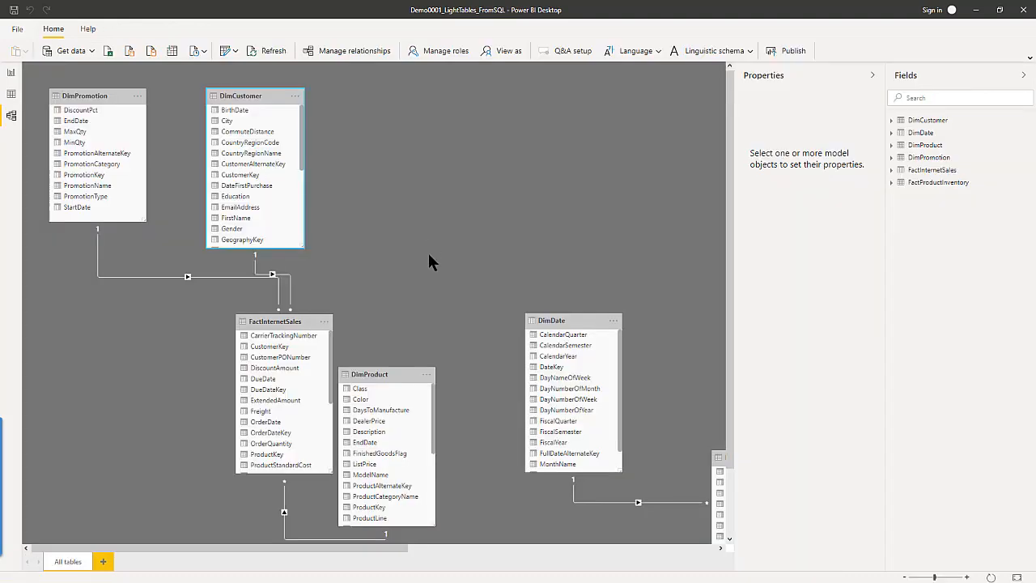
Arrange the model diagram with DimProduct and DimDate beside the other dimension tables and FactInternetSales and FactProductInventory in a row below them
drag(393, 378, 405, 242)
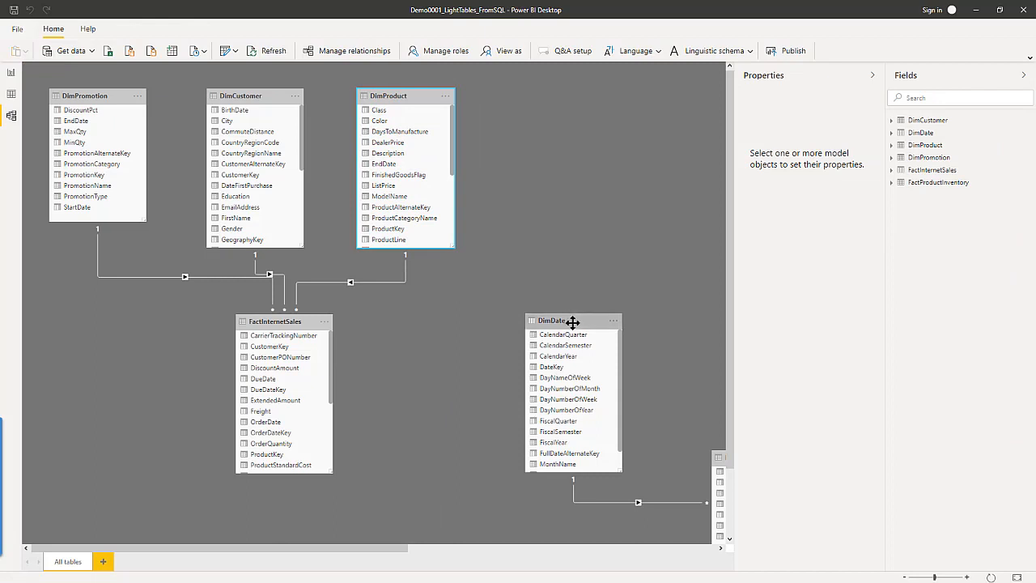
drag(574, 321, 534, 97)
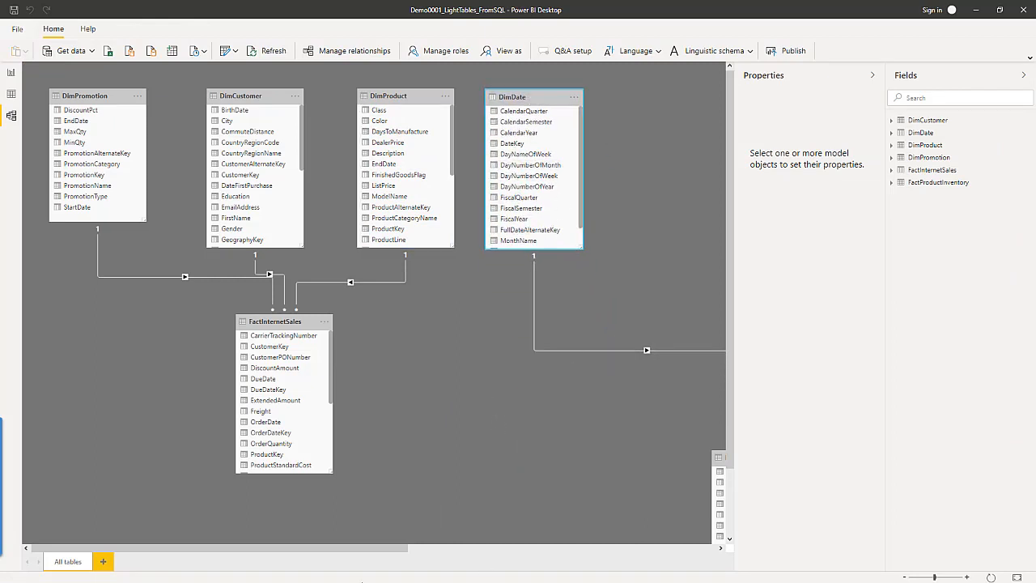
drag(361, 550, 446, 551)
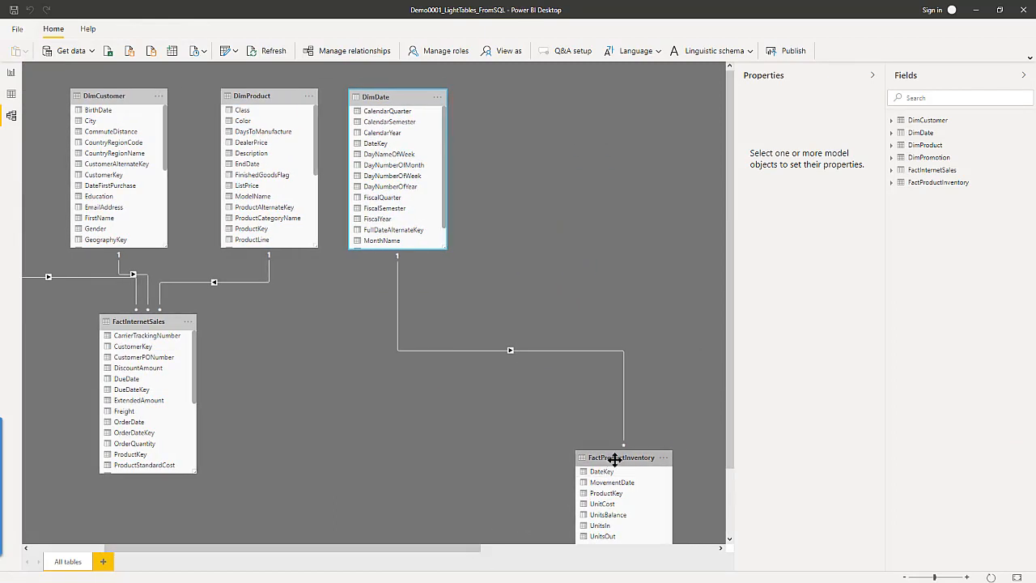
drag(615, 459, 308, 386)
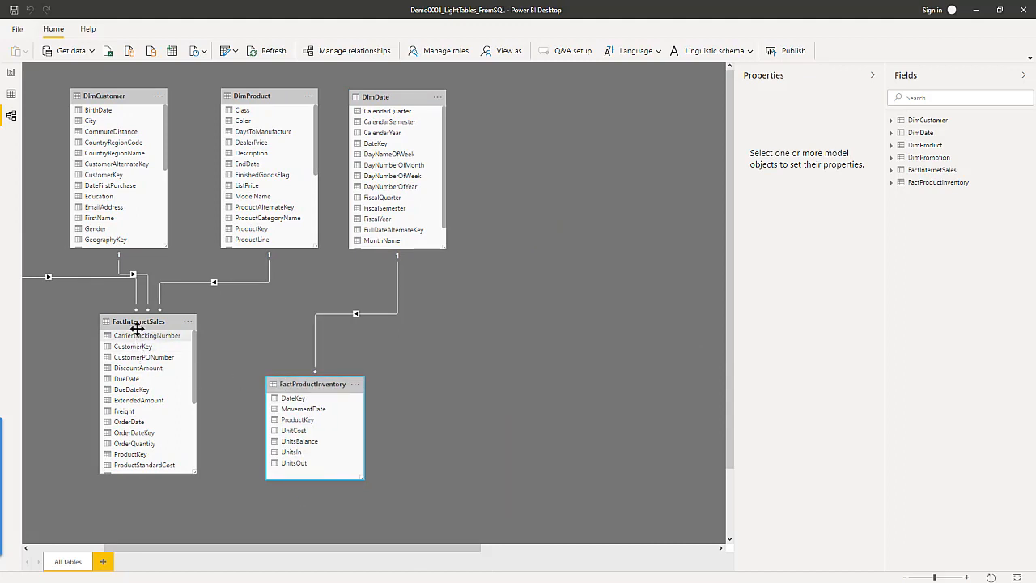
drag(134, 324, 58, 347)
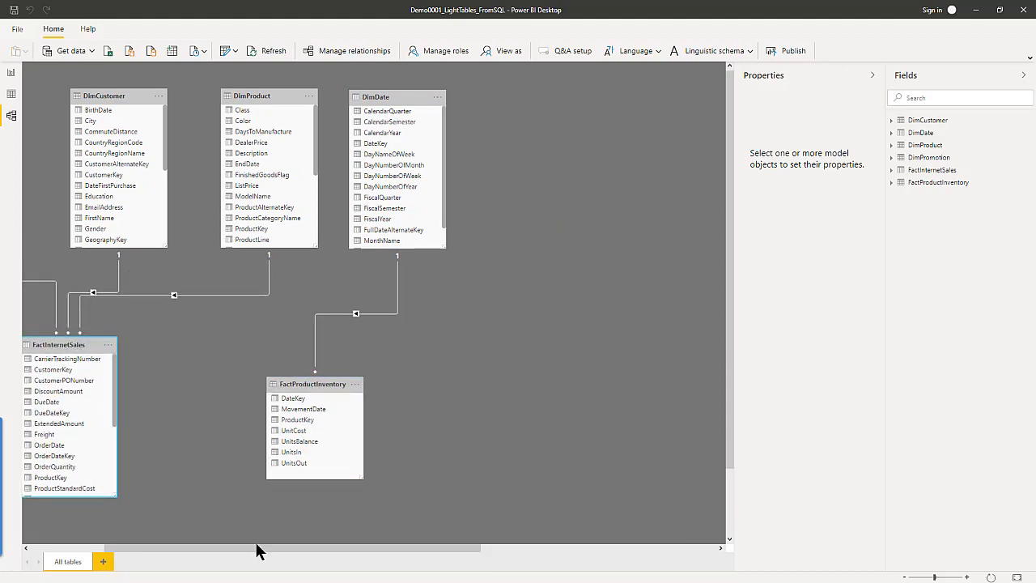
drag(259, 548, 186, 549)
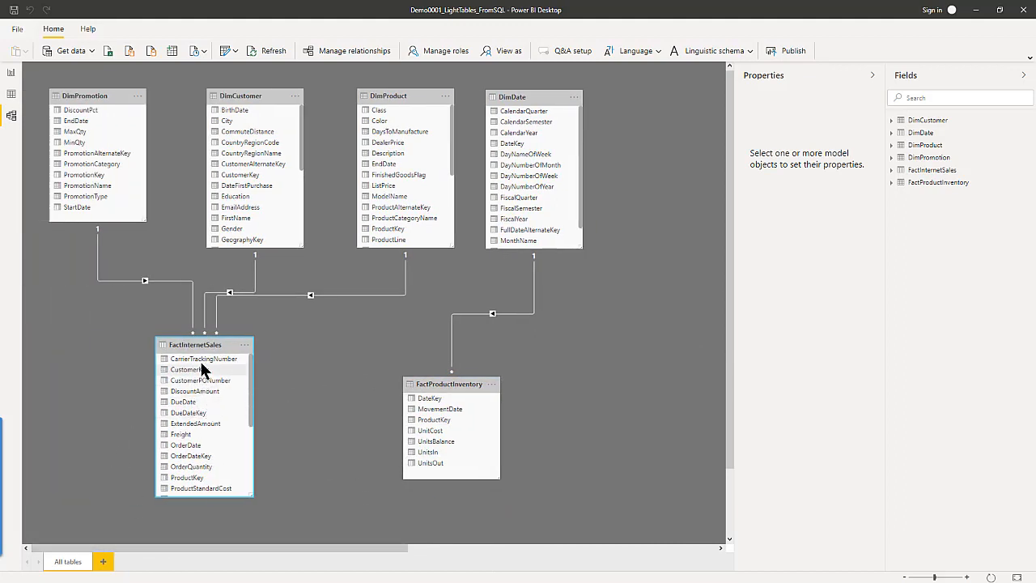
drag(204, 340, 200, 353)
click(91, 357)
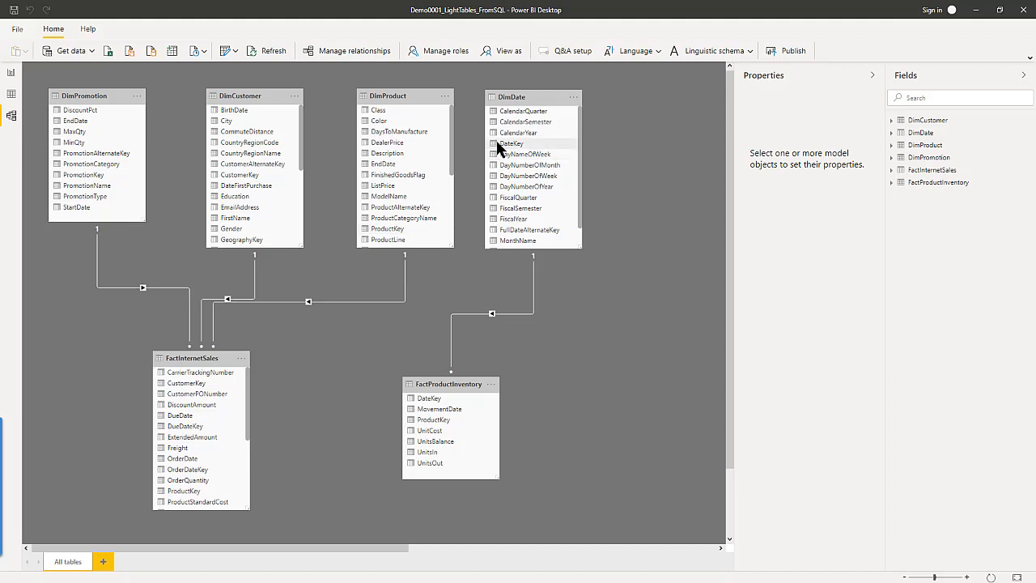
Relate DimDate DateKey to FactInternetSales OrderDateKey and DimProduct ProductKey to FactProductInventory ProductKey, and save the report
drag(508, 144, 179, 469)
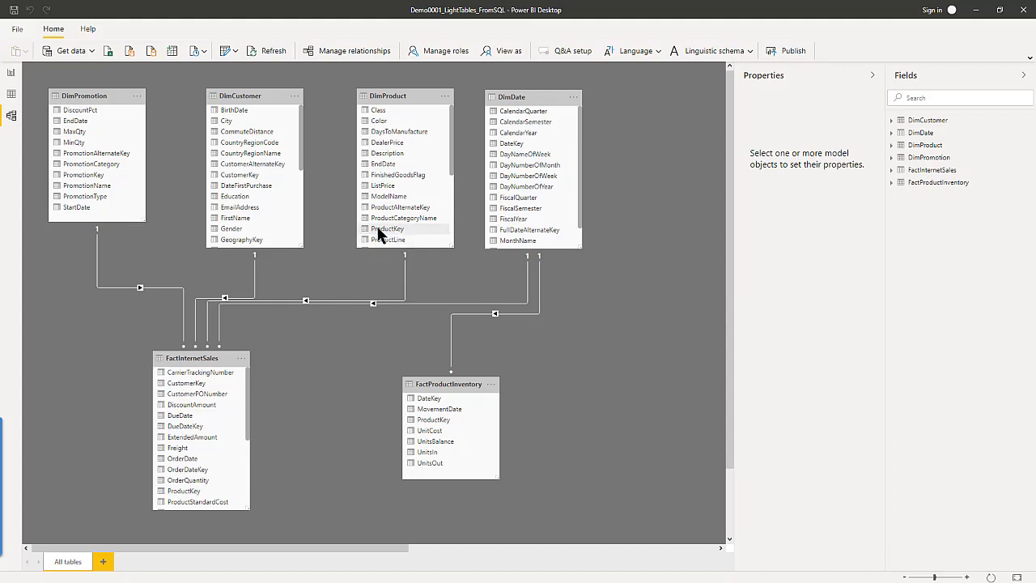
drag(376, 227, 432, 420)
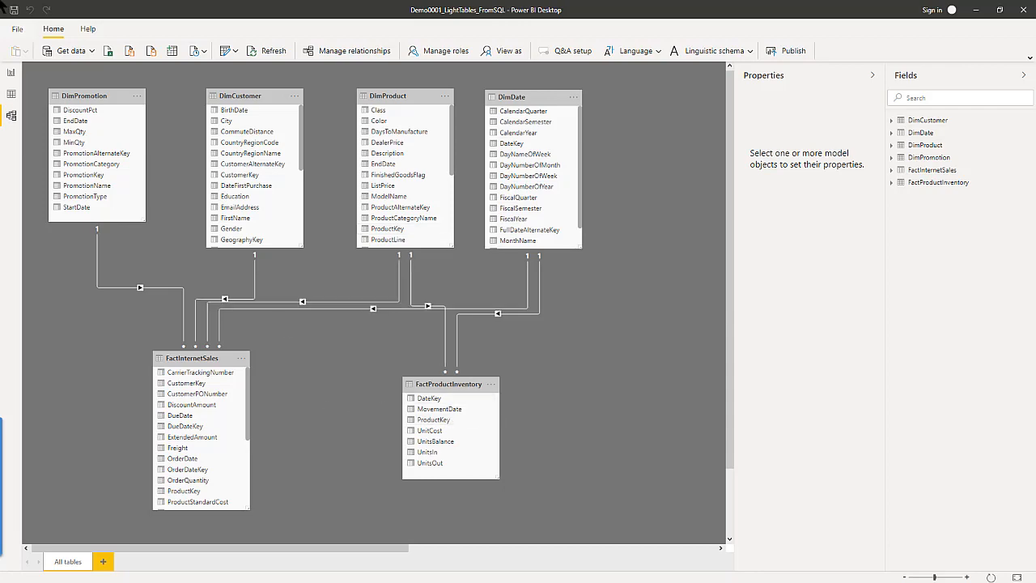
click(17, 29)
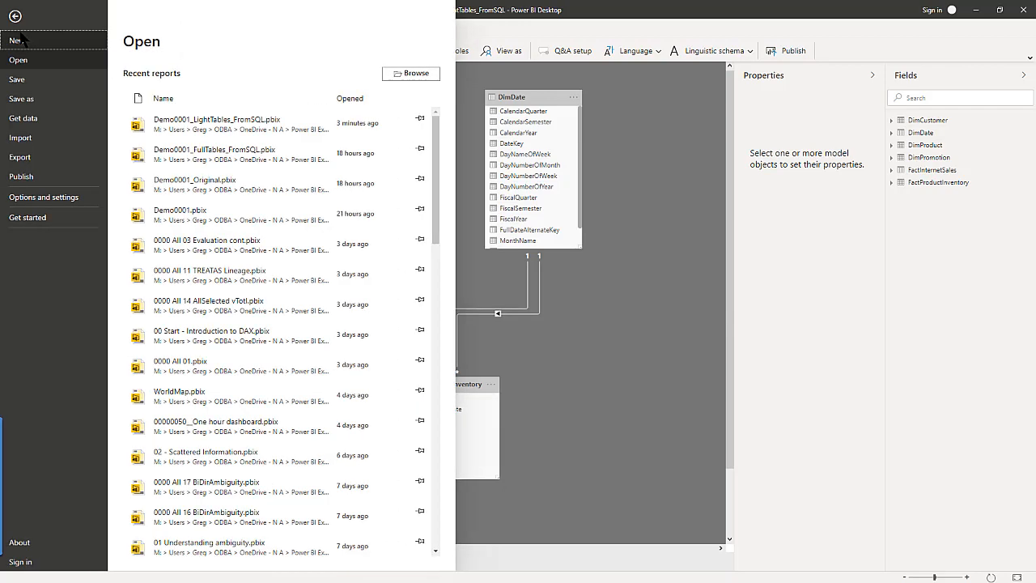
click(24, 81)
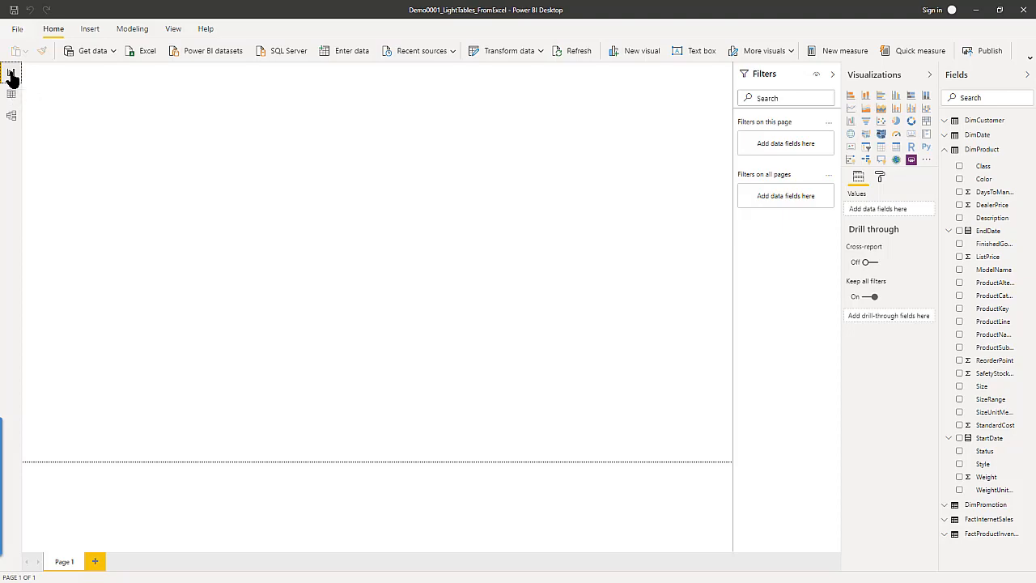
Review the relationships in the model diagram and the rows of the DimCustomer and DimProduct tables
click(12, 115)
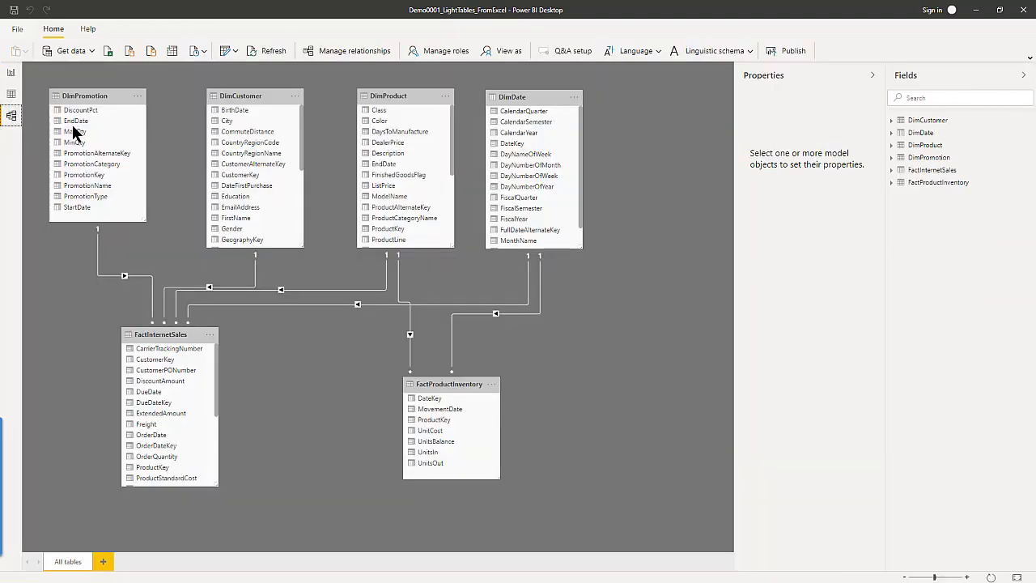
click(13, 94)
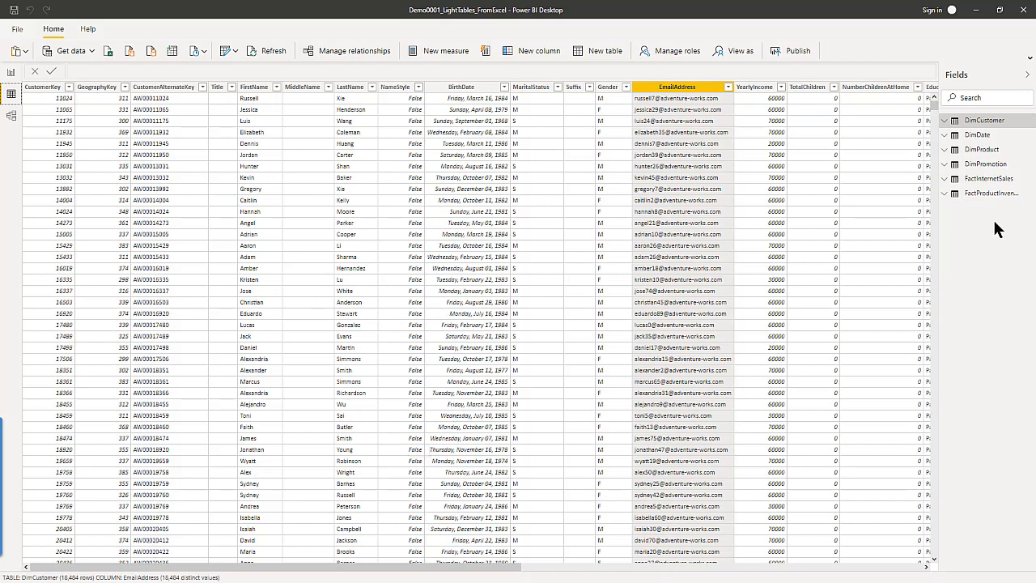
click(972, 153)
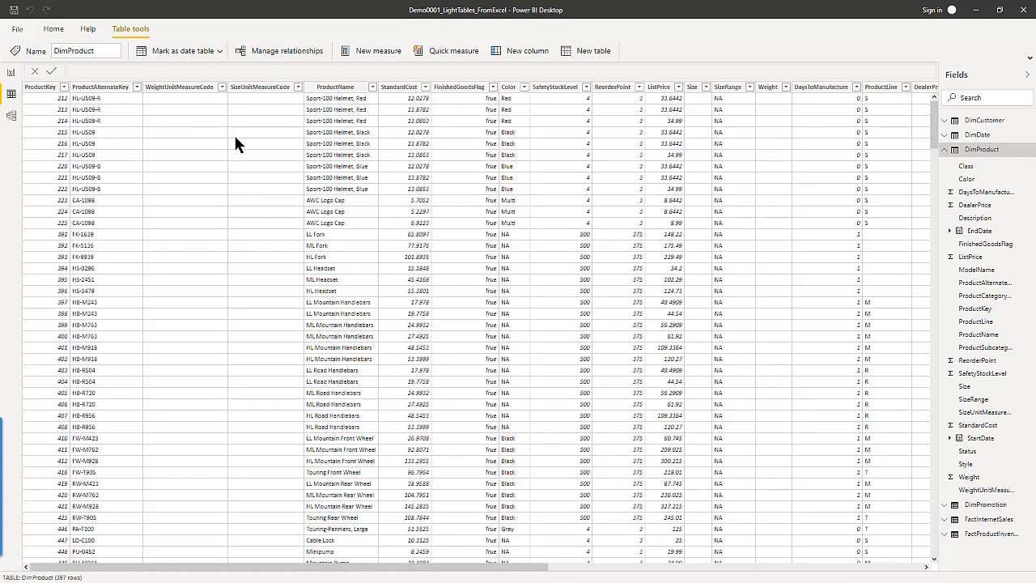
click(235, 137)
click(337, 178)
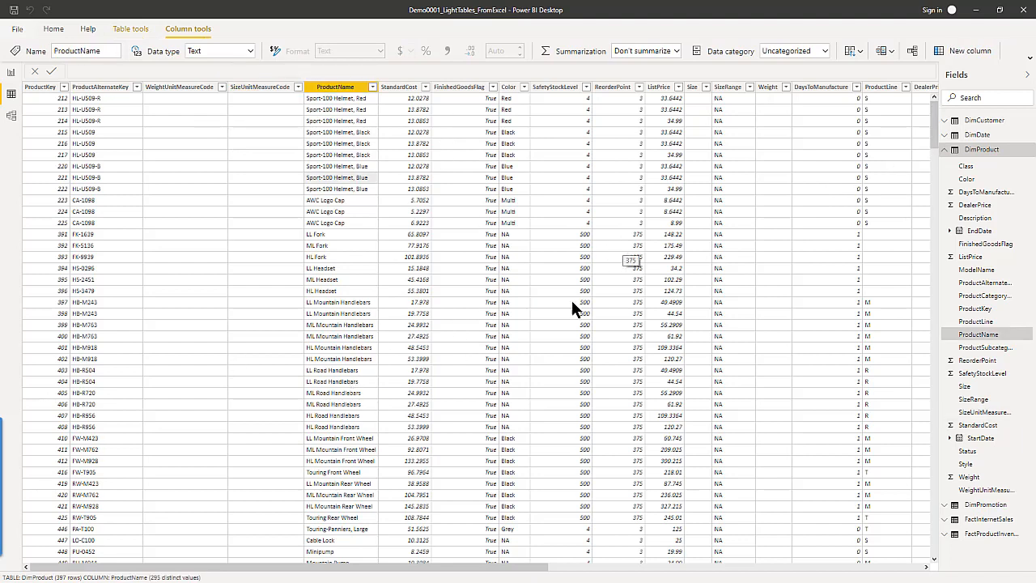
Add a table visual of the DimProduct Color field to the report page and try to refresh the data
click(12, 73)
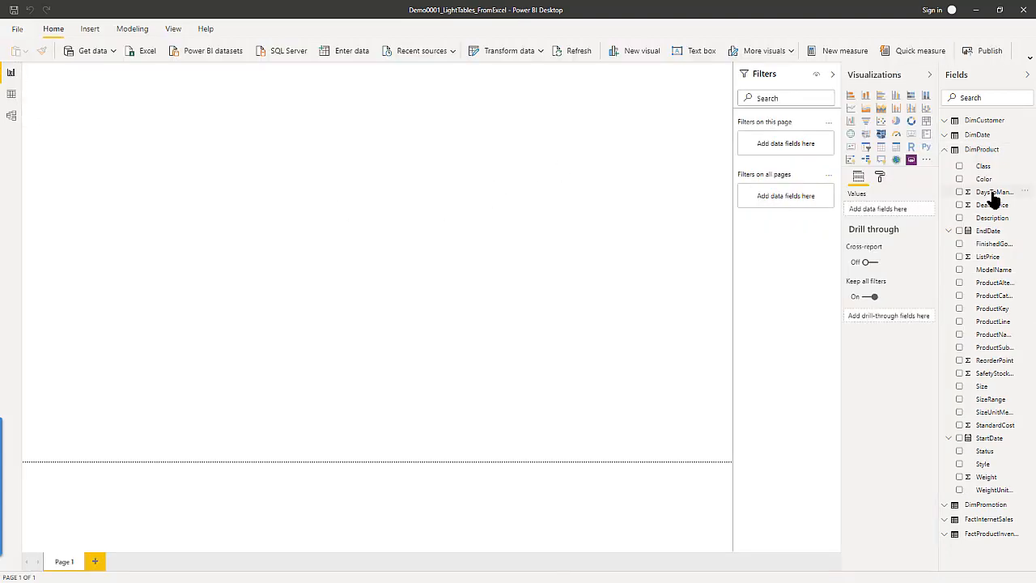
click(959, 179)
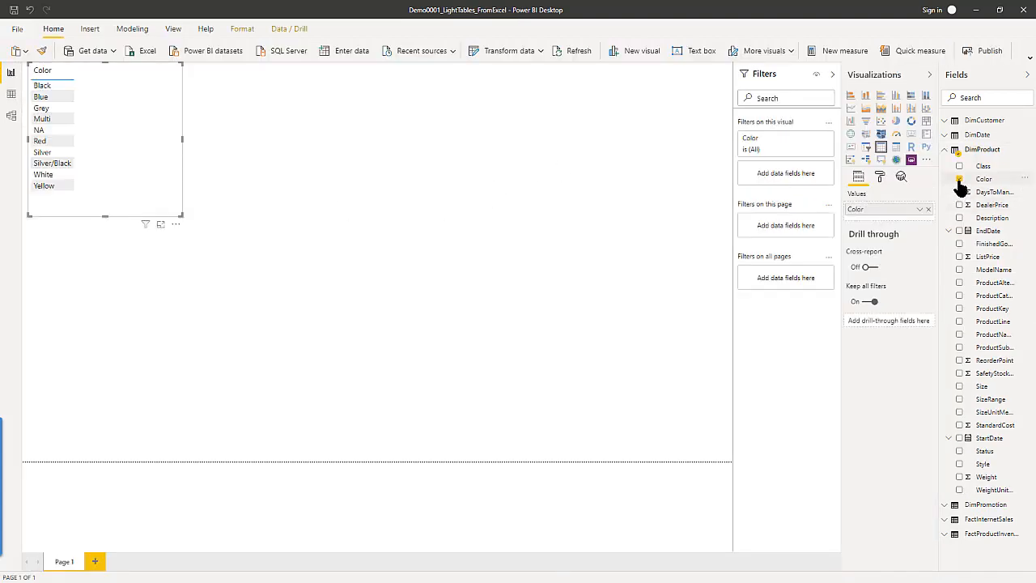
click(484, 252)
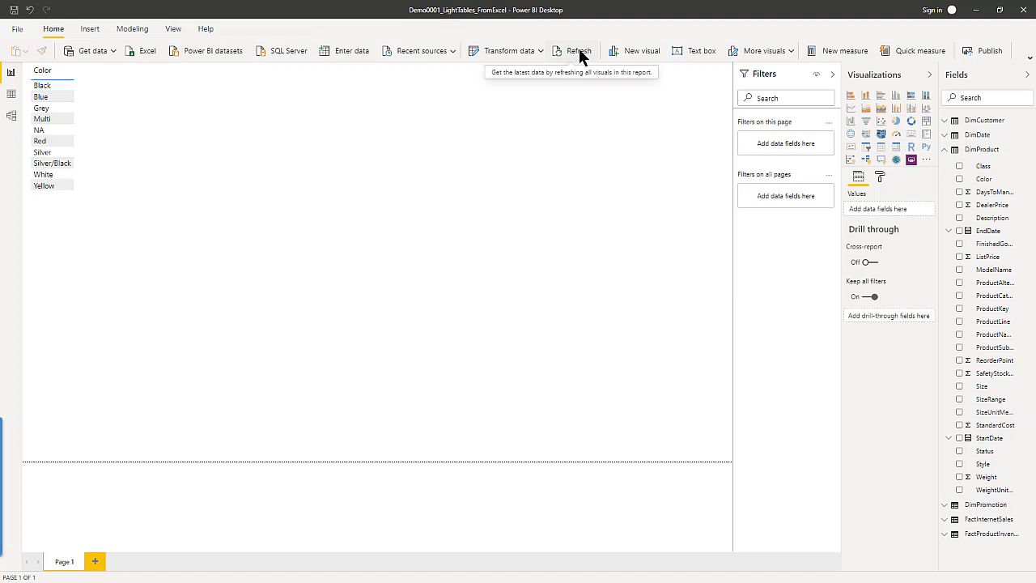
click(579, 52)
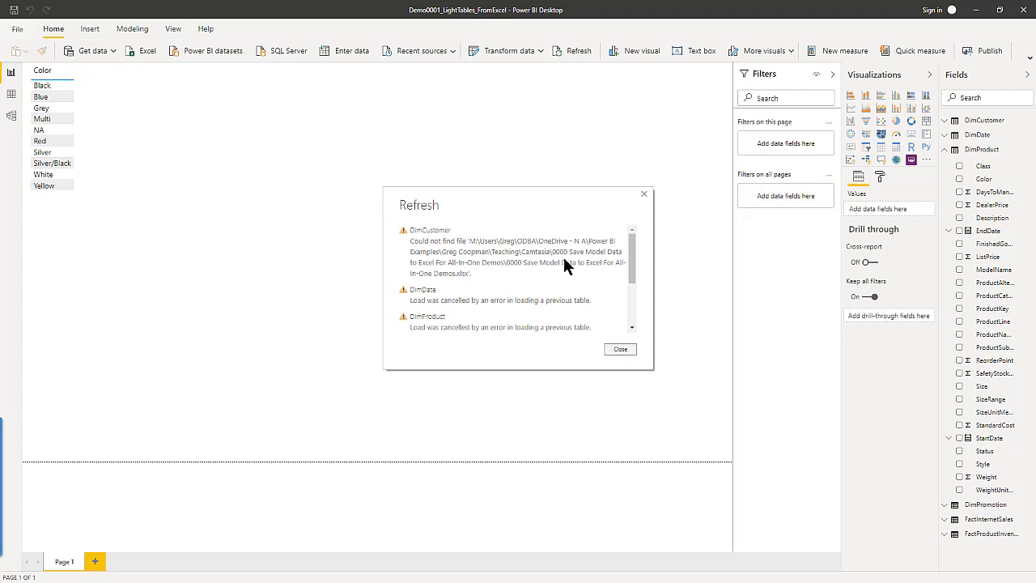
click(620, 353)
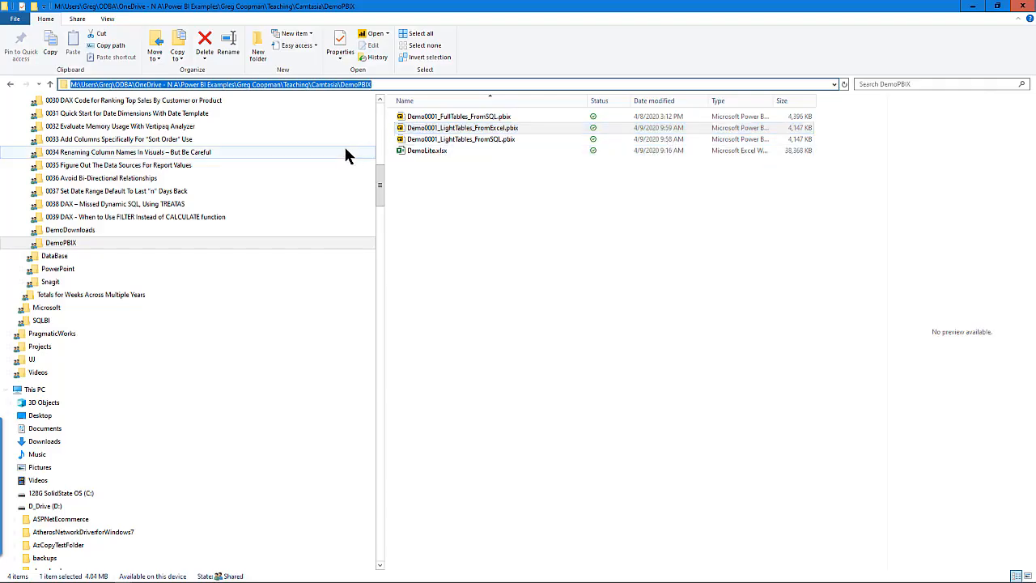
Copy the DemoPBIX folder path in File Explorer and return to Power BI Desktop
right_click(326, 87)
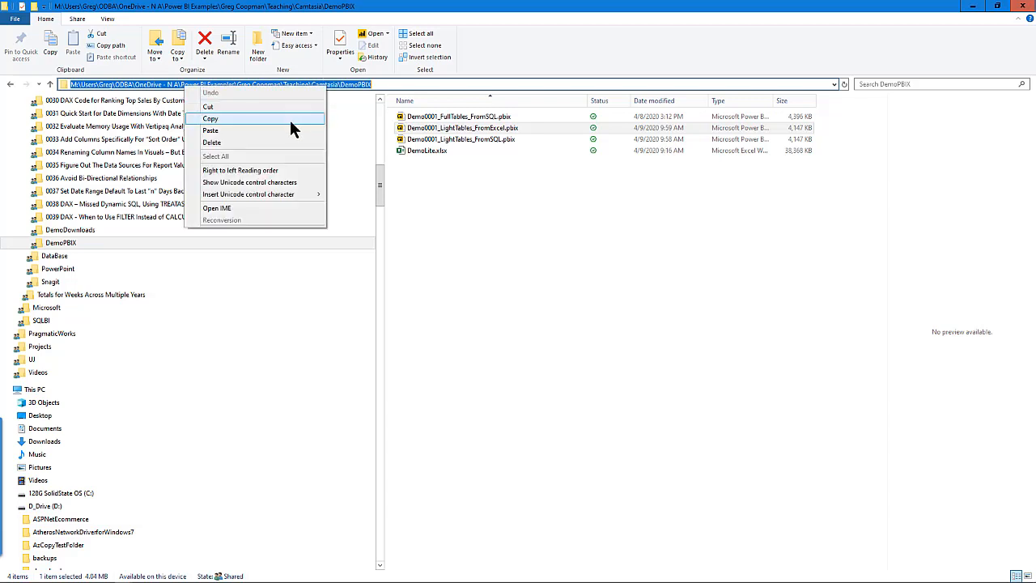
click(290, 119)
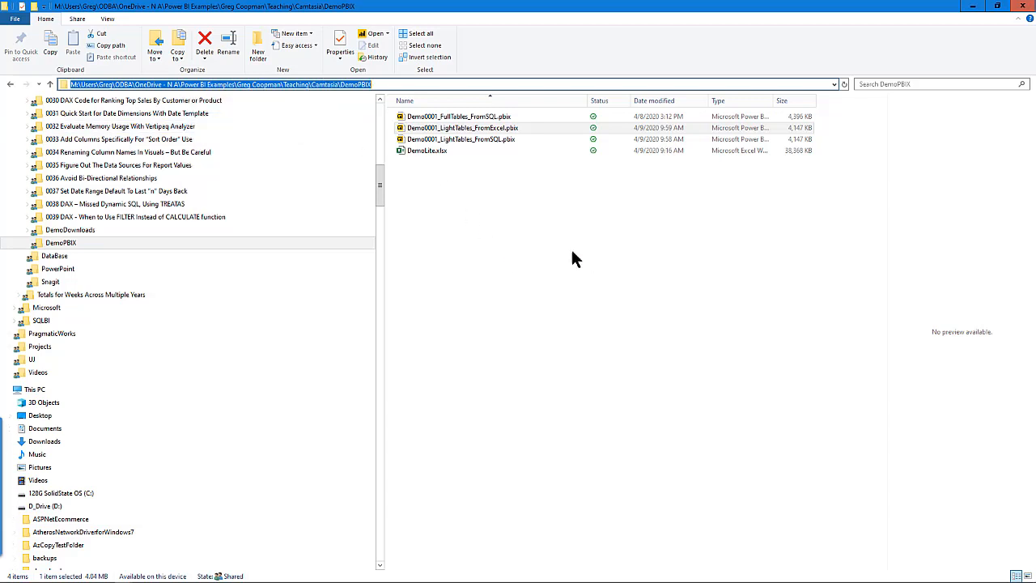
key(alt+Tab)
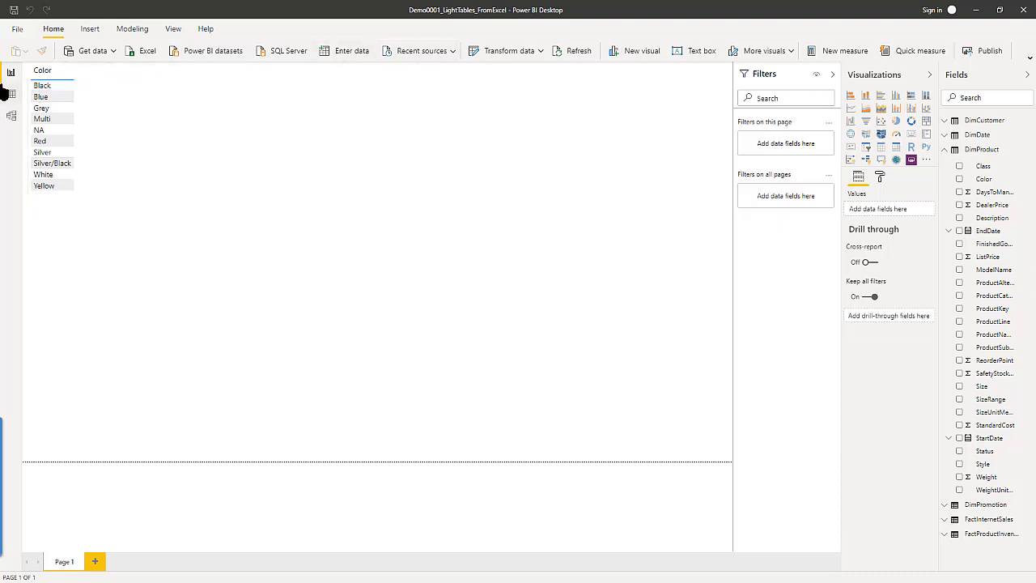
Change the report's Excel data source to DemoLite.xlsx in the DemoPBIX folder and refresh the data
click(11, 74)
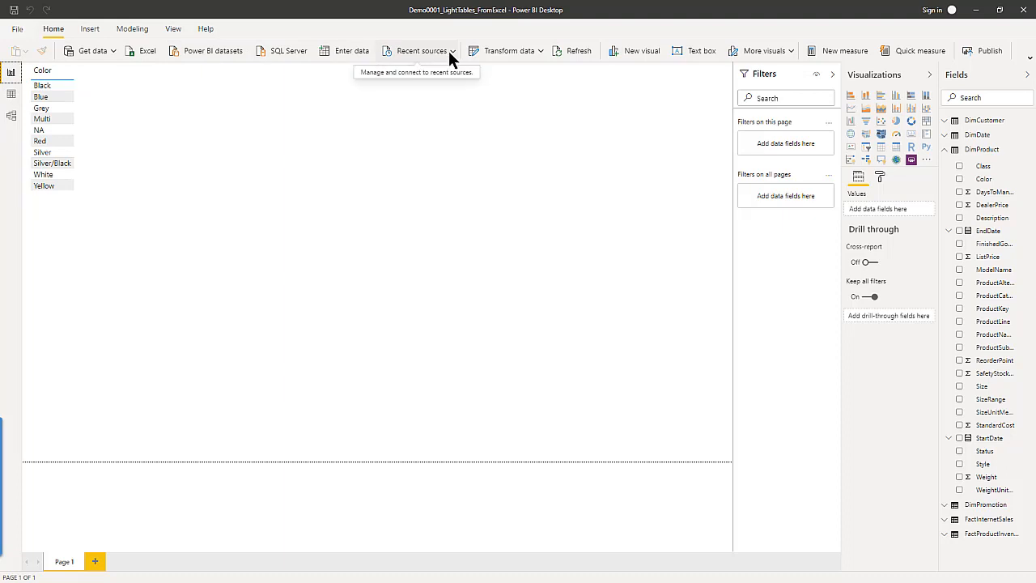
click(540, 50)
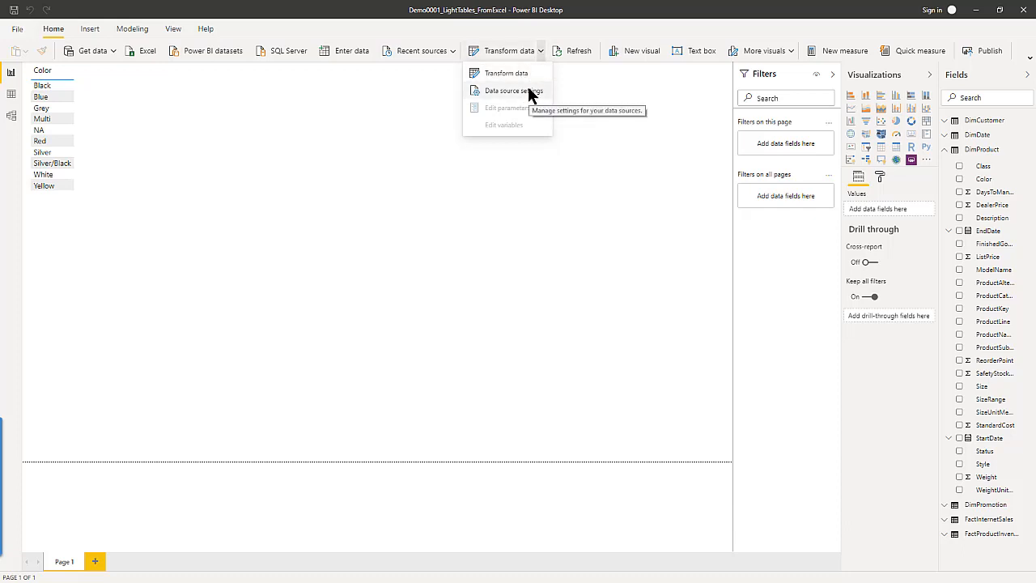
click(530, 92)
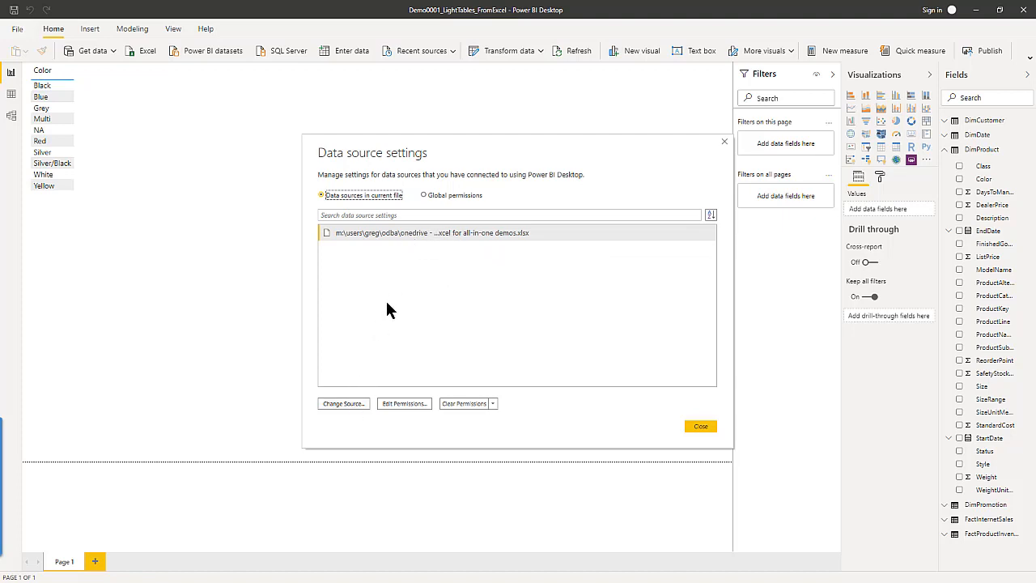
click(396, 232)
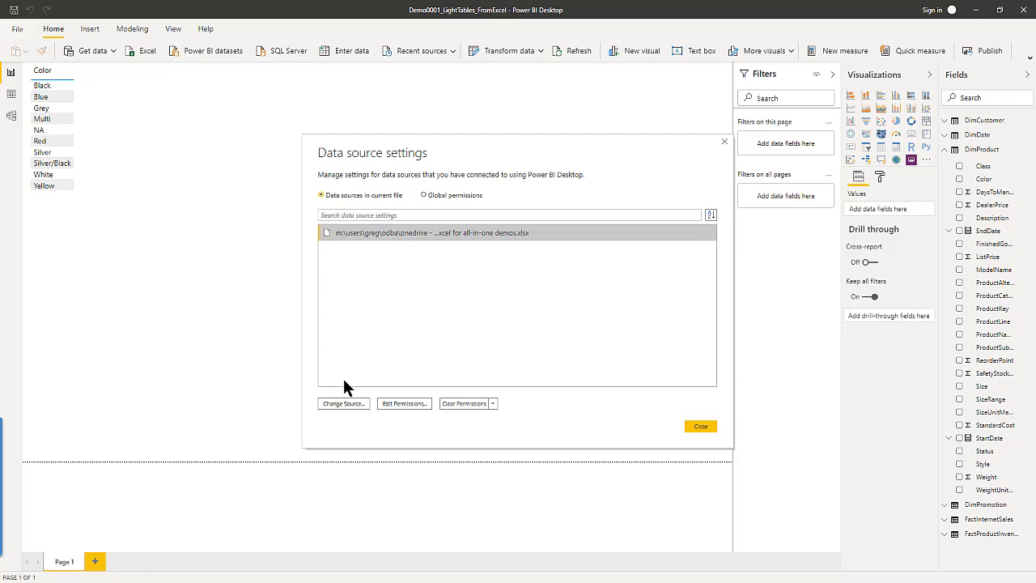
click(343, 405)
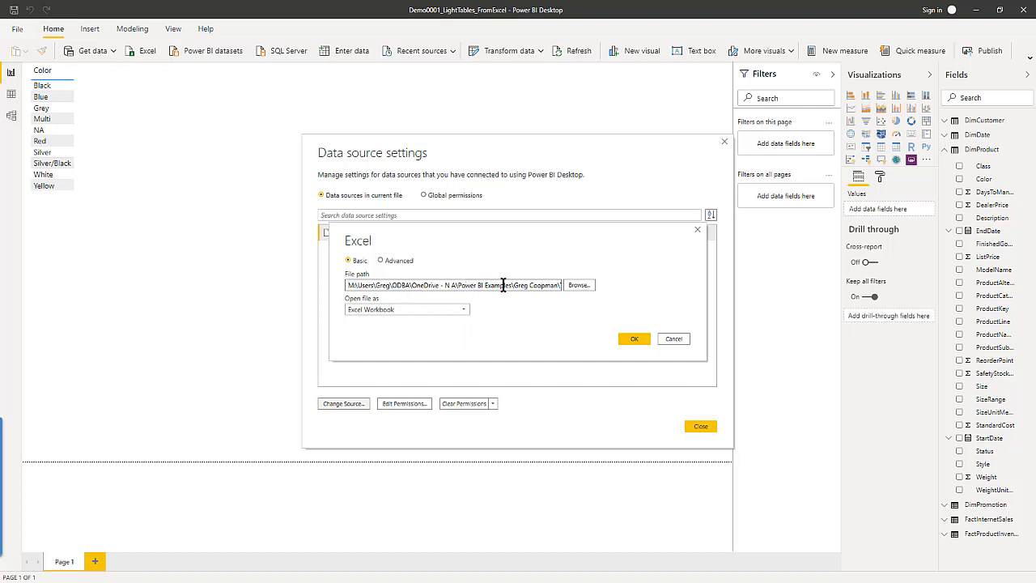
drag(503, 285, 567, 285)
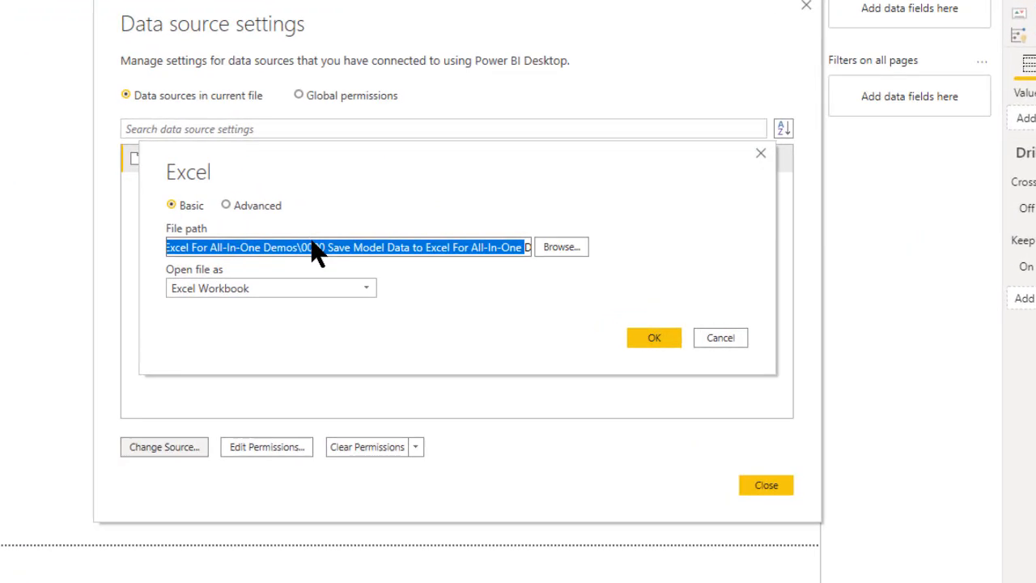
click(316, 254)
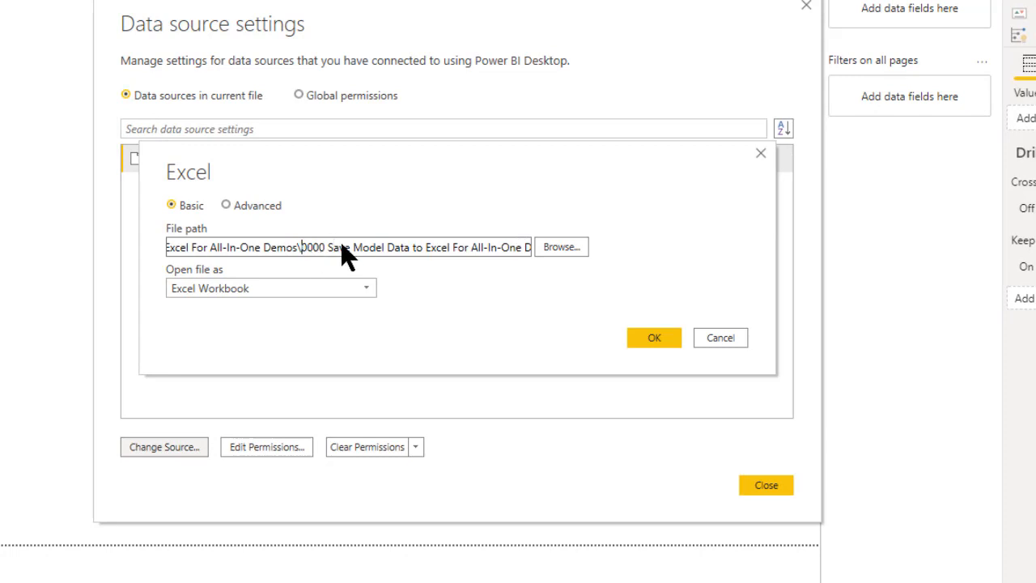
click(561, 247)
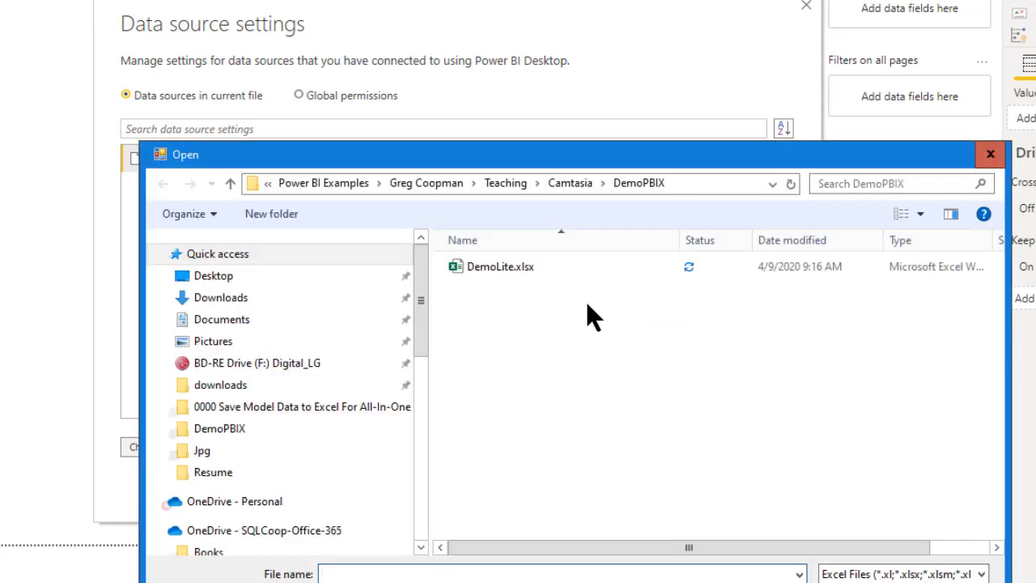
double_click(526, 267)
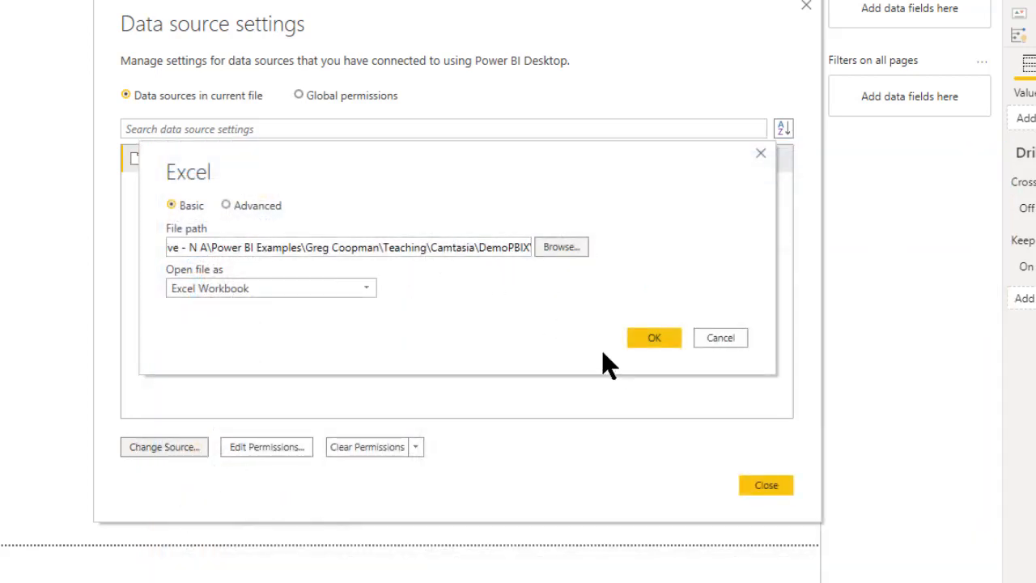
click(655, 340)
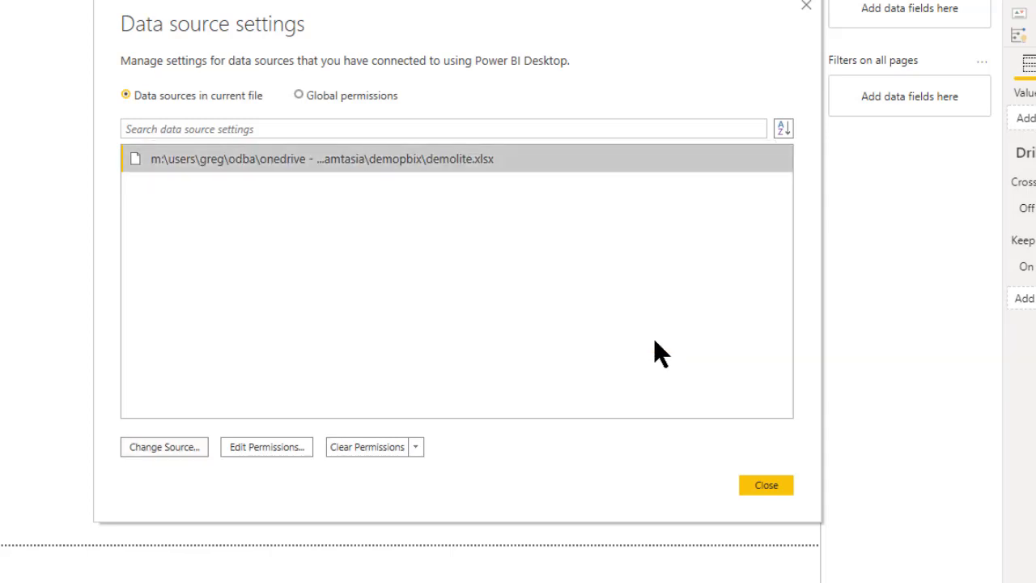
click(767, 487)
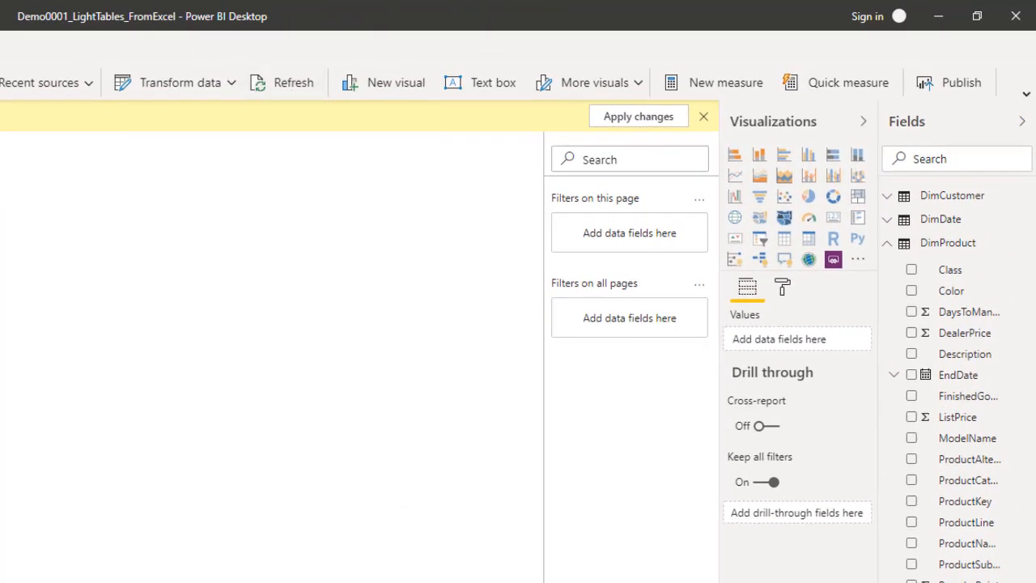
click(279, 79)
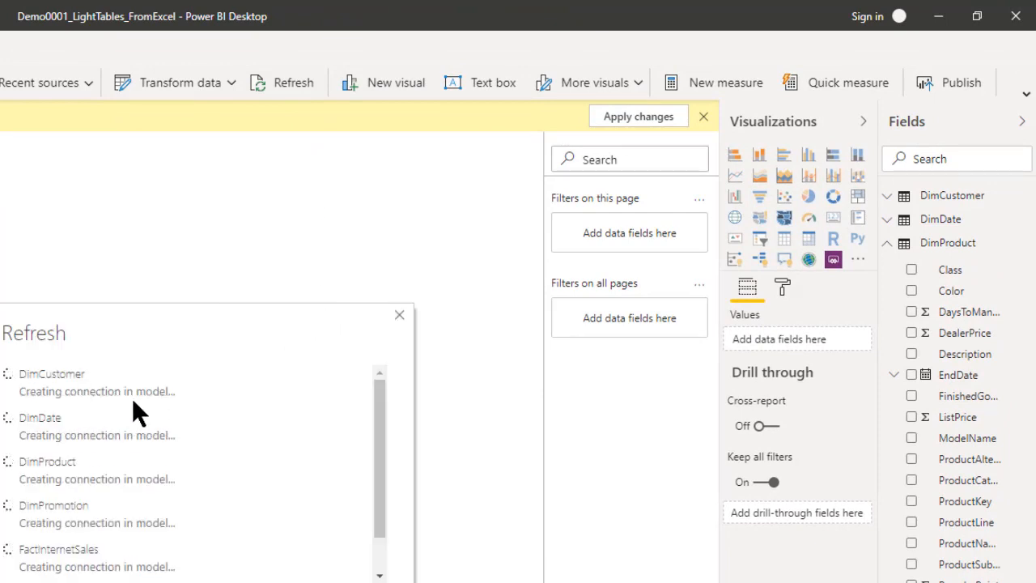